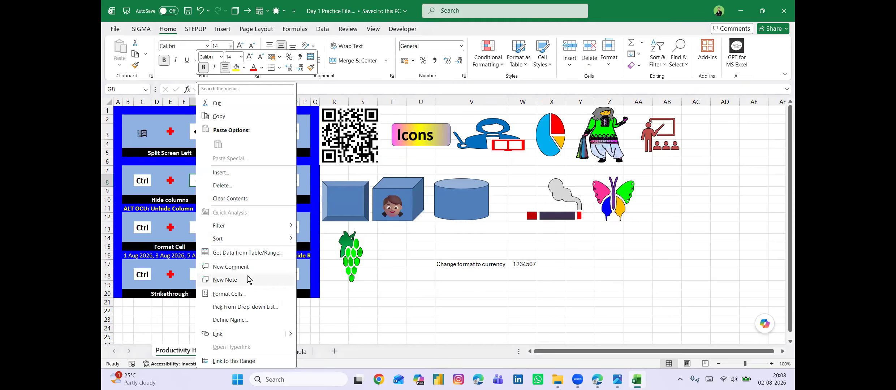
Hide column G and column K on the Productivity Hacks sheet.
{"action": "key", "text": "Escape"}
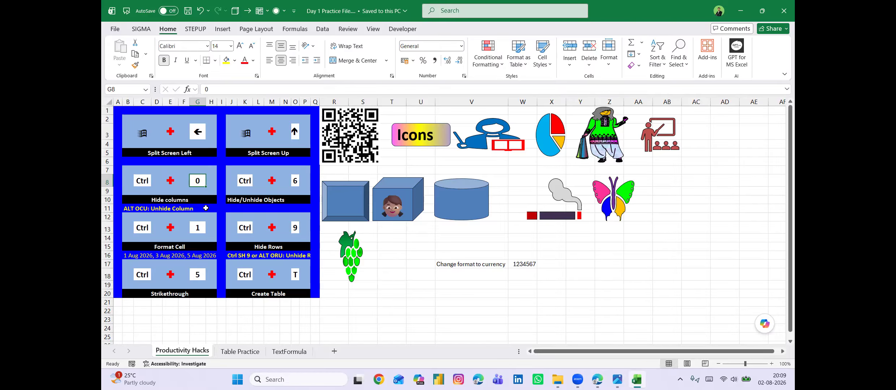
{"action": "key", "text": "ctrl+0"}
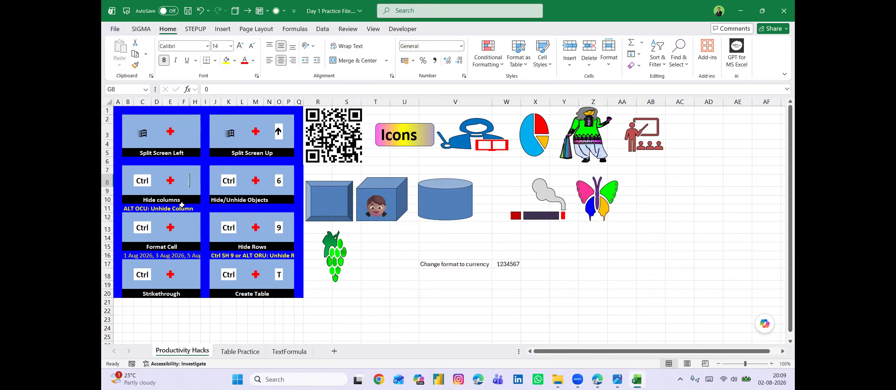
{"action": "key", "text": "Right"}
{"action": "key", "text": "Right"}
{"action": "key", "text": "Right"}
{"action": "key", "text": "Right"}
{"action": "key", "text": "ctrl+0"}
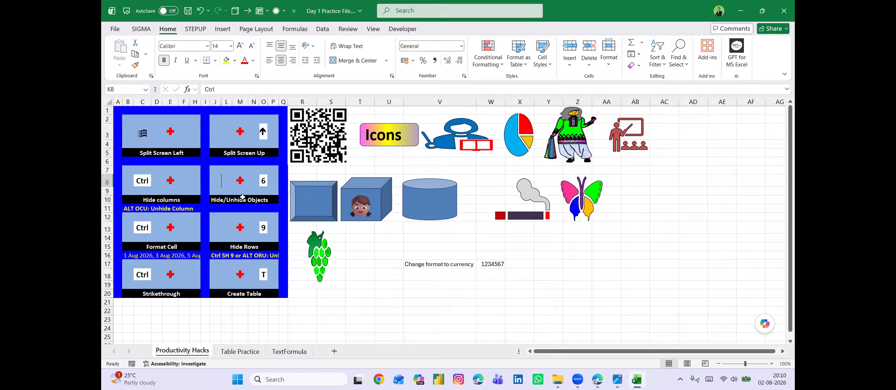
Unhide the hidden columns between E and L by selecting E8:L8 and applying the Unhide Columns command.
{"action": "key", "text": "Right"}
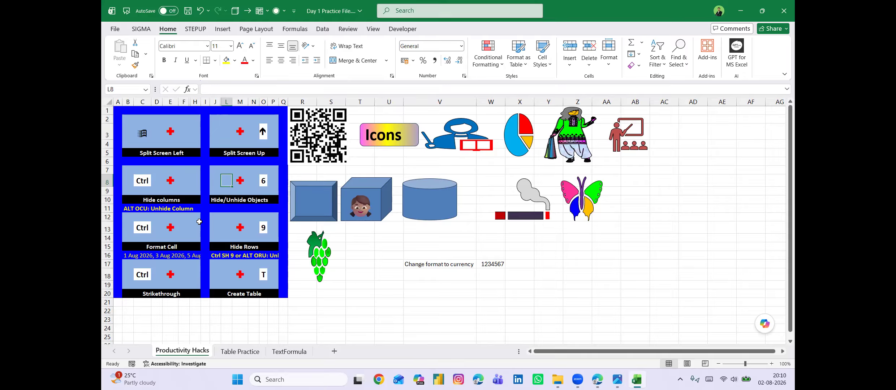
{"action": "key", "text": "shift+Left"}
{"action": "key", "text": "shift+Left"}
{"action": "key", "text": "shift+Left"}
{"action": "key", "text": "shift+Left"}
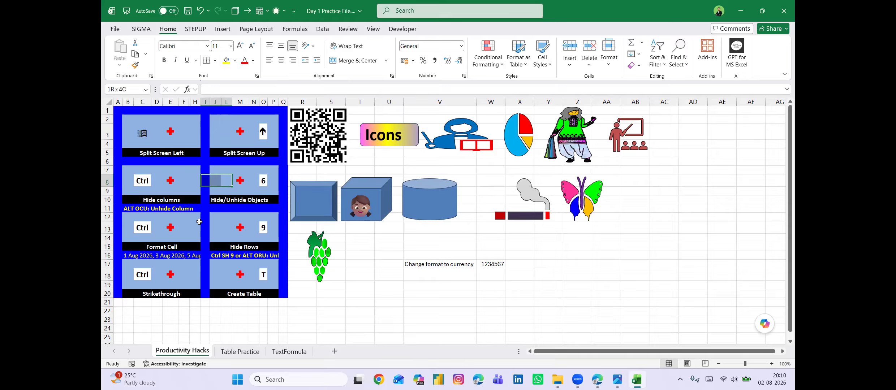
{"action": "key", "text": "shift+Left"}
{"action": "key", "text": "shift+Left"}
{"action": "key", "text": "shift+Left"}
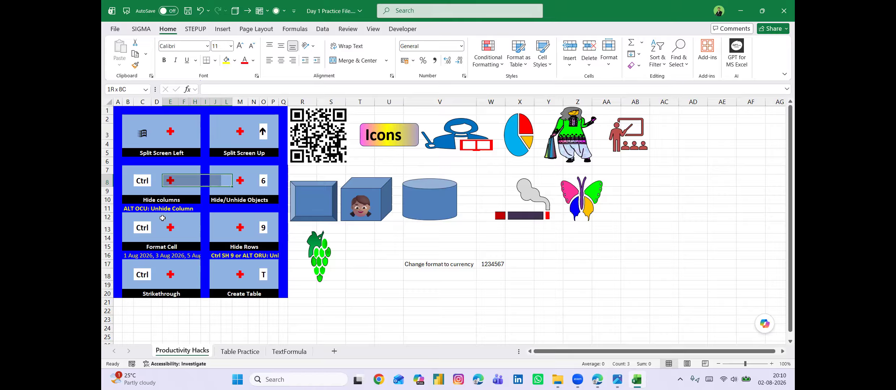
{"action": "key", "text": "alt"}
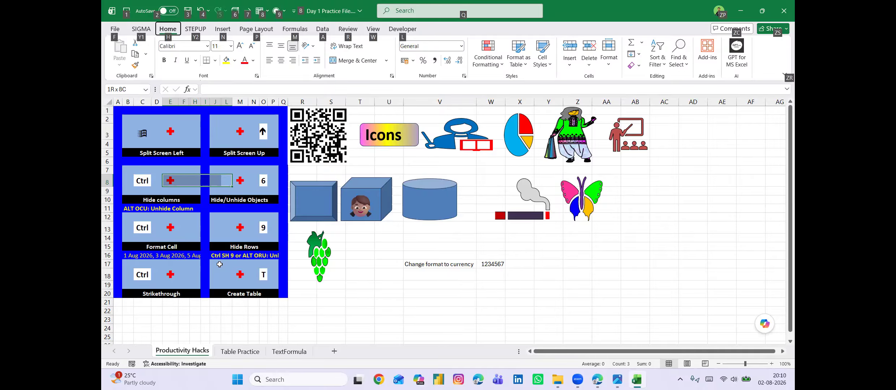
{"action": "key", "text": "o"}
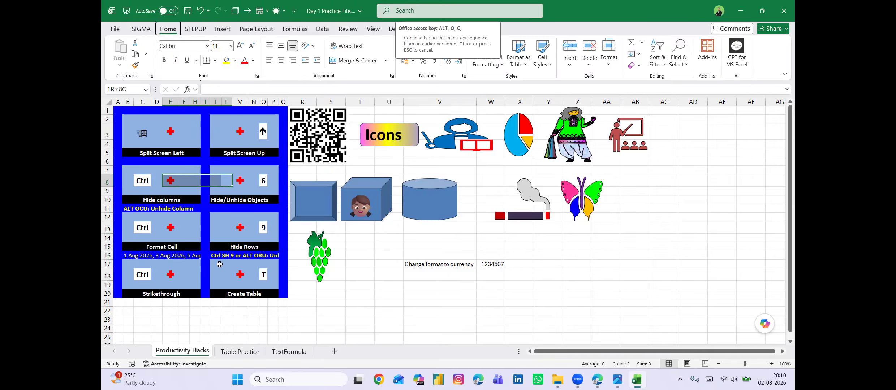
{"action": "key", "text": "u"}
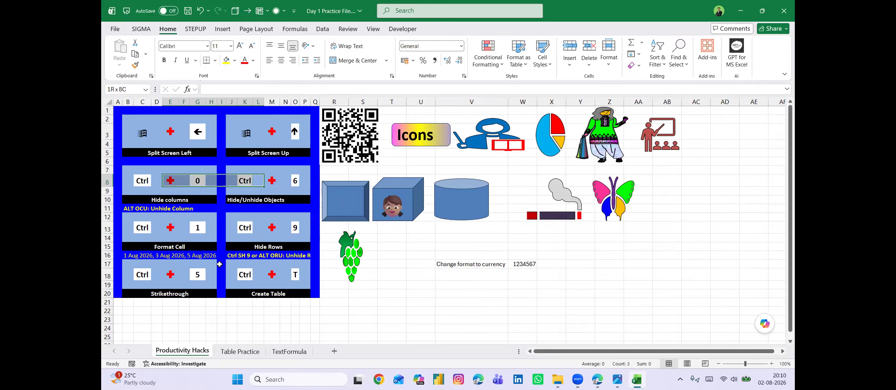
{"action": "left_click", "coordinate": [200, 198]}
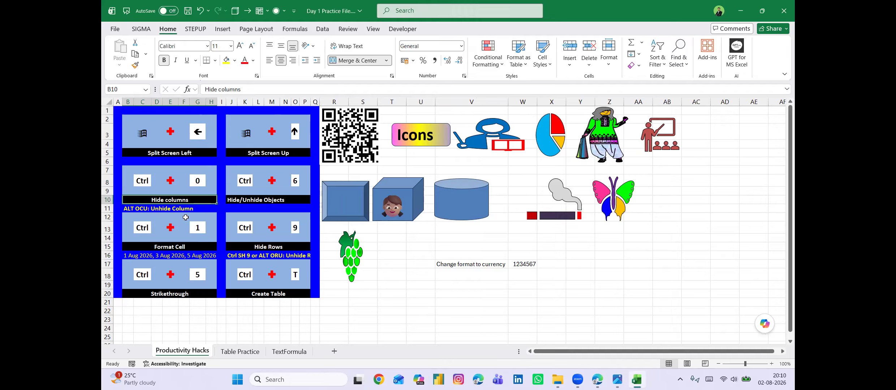
{"action": "left_click", "coordinate": [158, 209]}
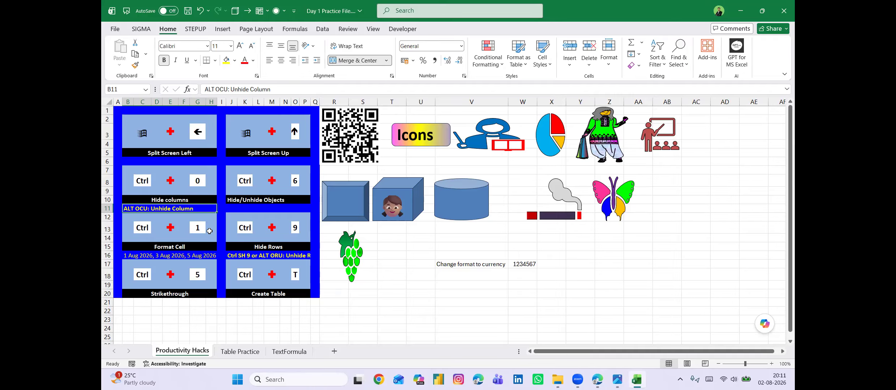
Hide row 8 and row 13 on the sheet.
{"action": "left_click", "coordinate": [295, 183]}
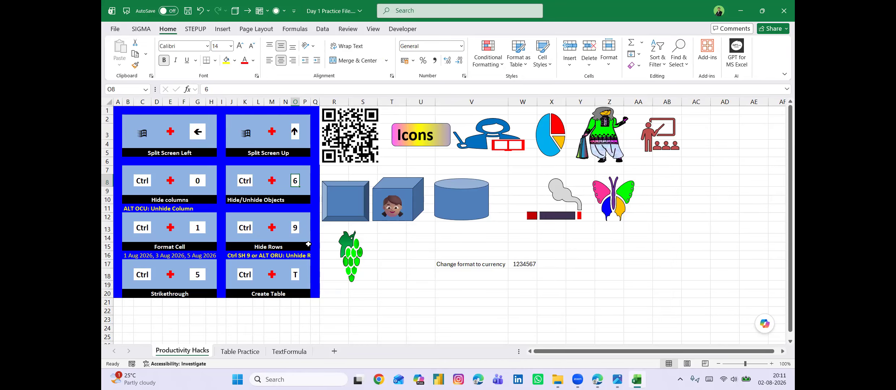
{"action": "key", "text": "ctrl+9"}
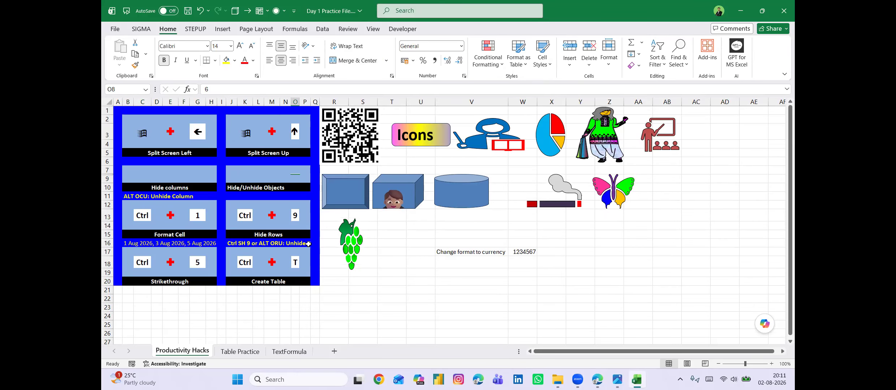
{"action": "key", "text": "Down"}
{"action": "key", "text": "Down"}
{"action": "key", "text": "Down"}
{"action": "key", "text": "Down"}
{"action": "key", "text": "Down"}
{"action": "key", "text": "ctrl+9"}
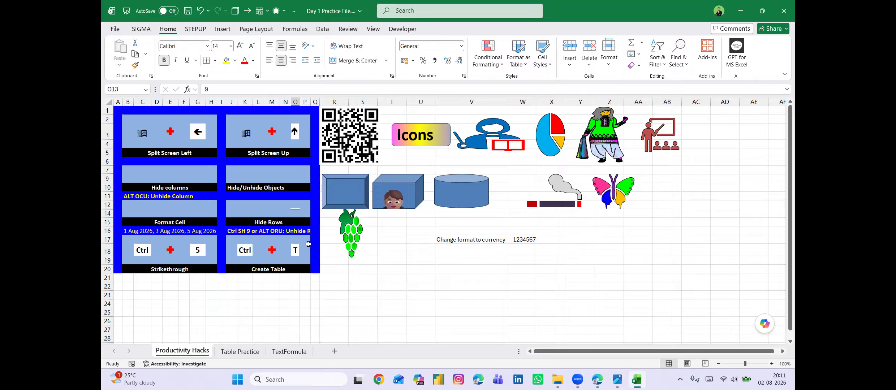
Unhide the hidden rows between 7 and 14 by selecting O7:O14 and applying the Unhide Rows command.
{"action": "key", "text": "Return"}
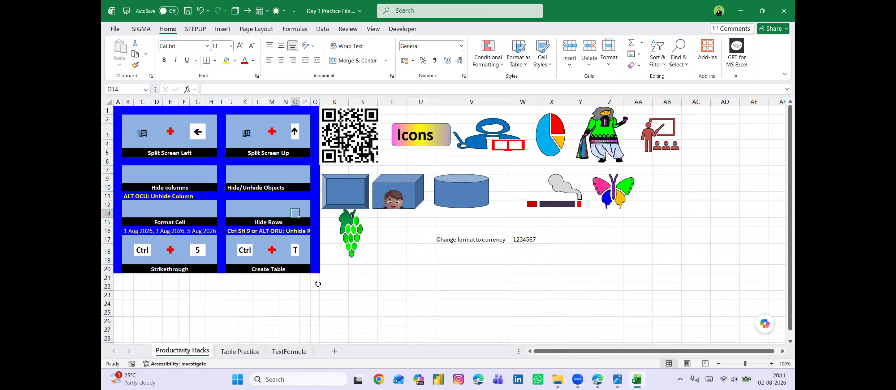
{"action": "key", "text": "shift+Up"}
{"action": "key", "text": "shift+Up"}
{"action": "key", "text": "shift+Up"}
{"action": "key", "text": "shift+Up"}
{"action": "key", "text": "shift+Up"}
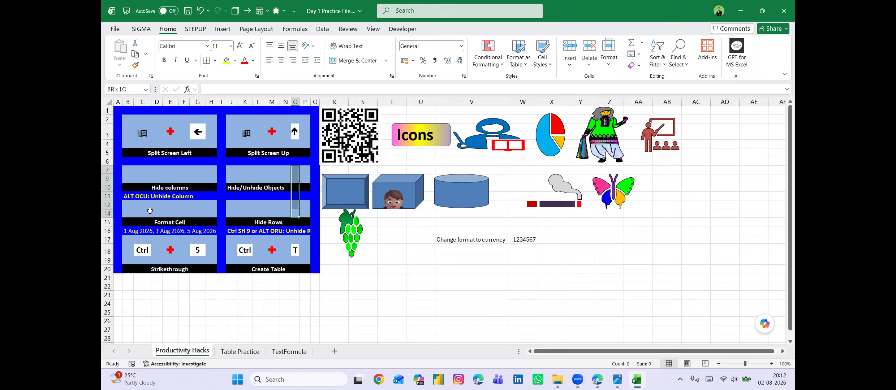
{"action": "key", "text": "alt"}
{"action": "key", "text": "o"}
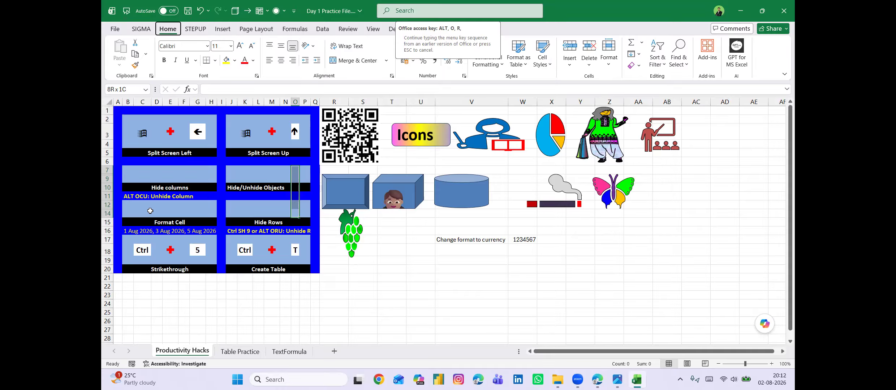
{"action": "key", "text": "u"}
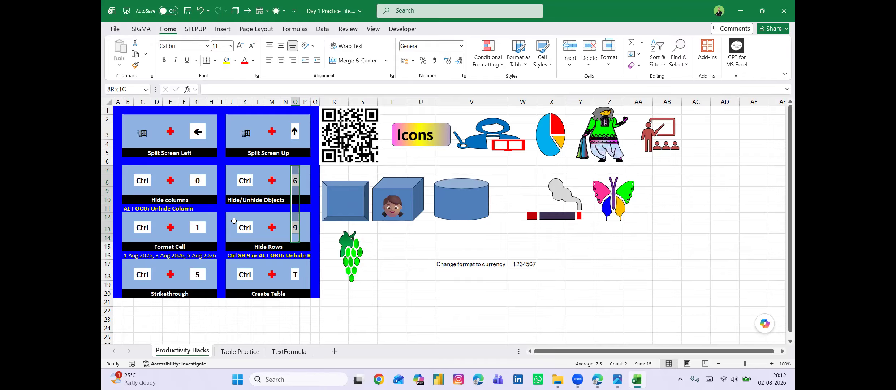
{"action": "left_click", "coordinate": [255, 258]}
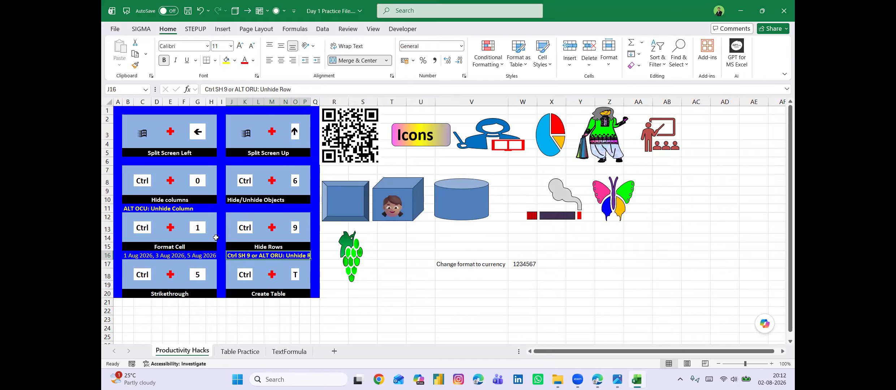
Open the Format Cells dialog for cell G13 and examine the number format categories from General through Custom.
{"action": "left_click", "coordinate": [202, 231]}
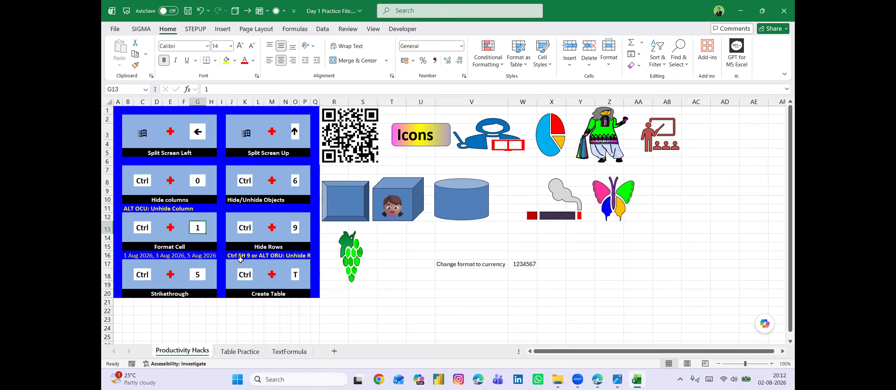
{"action": "key", "text": "ctrl+1"}
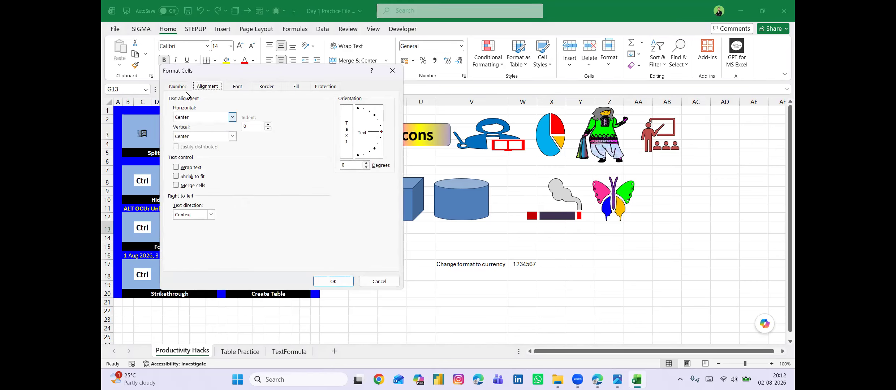
{"action": "left_click", "coordinate": [178, 86]}
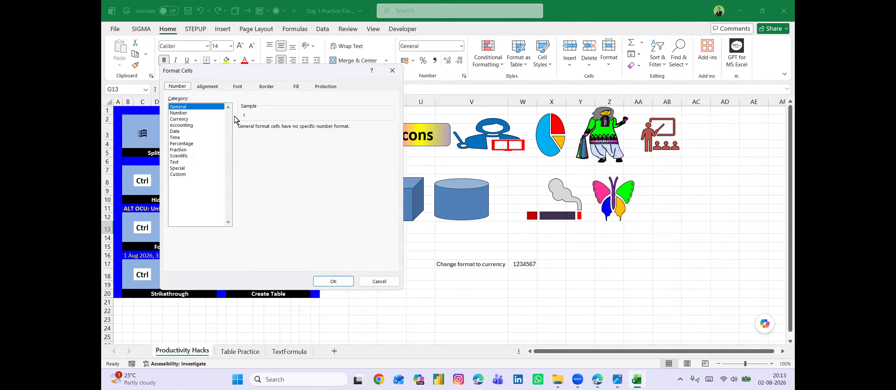
{"action": "key", "text": "Tab"}
{"action": "key", "text": "Down"}
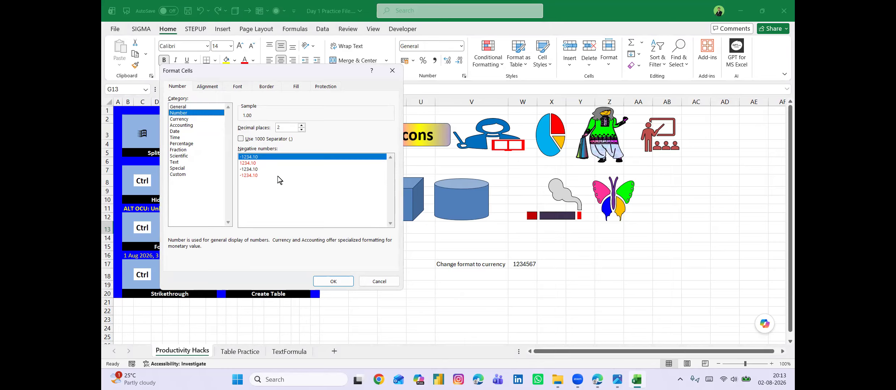
{"action": "key", "text": "Down"}
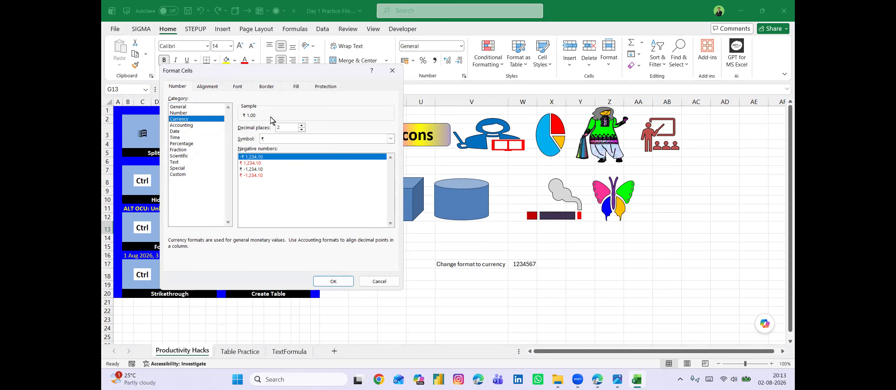
{"action": "key", "text": "Down"}
{"action": "key", "text": "Down"}
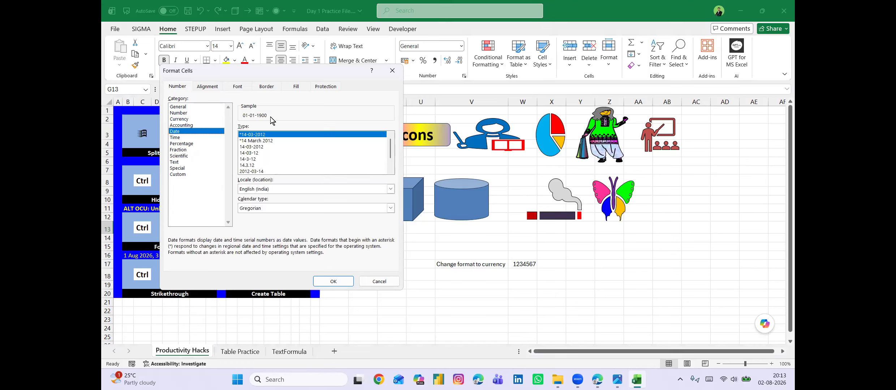
{"action": "key", "text": "Down"}
{"action": "key", "text": "Down"}
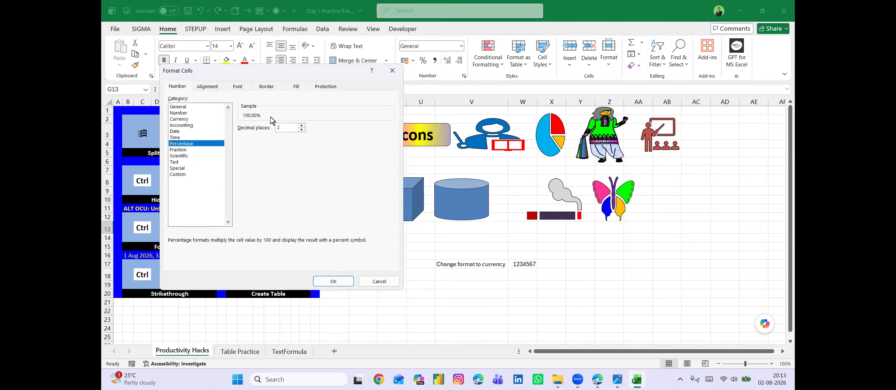
{"action": "key", "text": "Down"}
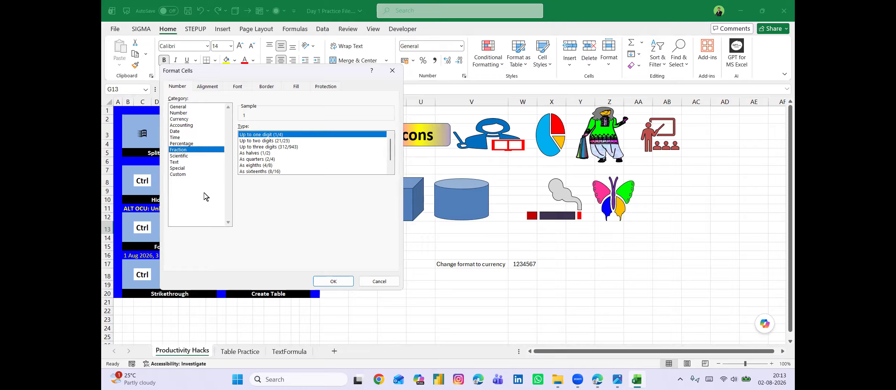
{"action": "key", "text": "Down"}
{"action": "key", "text": "Down"}
{"action": "key", "text": "Down"}
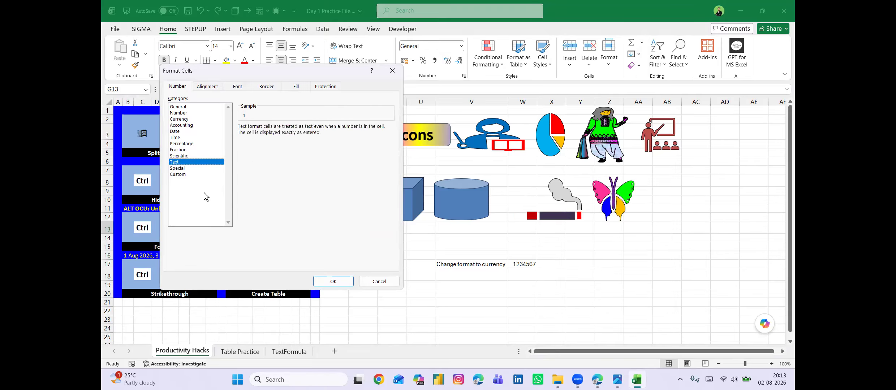
{"action": "key", "text": "Down"}
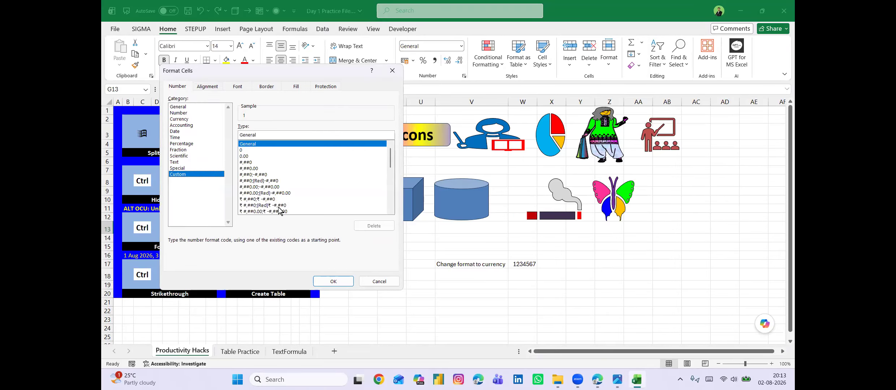
Examine the alignment, font, border, fill and protection settings for cell G13, and close Format Cells without applying changes.
{"action": "left_click", "coordinate": [208, 88]}
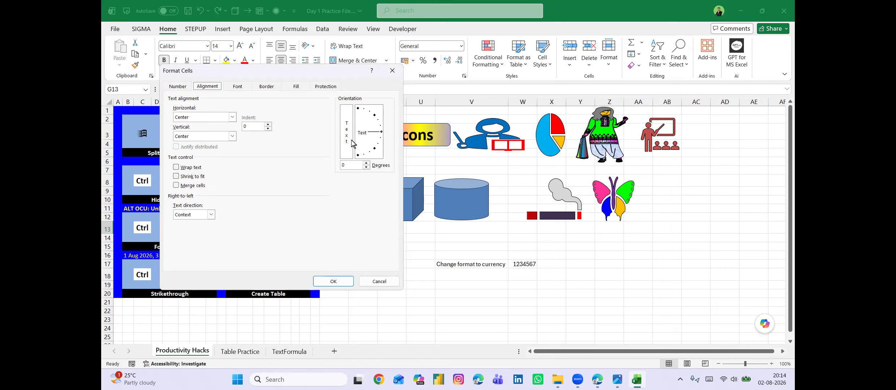
{"action": "left_click", "coordinate": [374, 117]}
{"action": "key", "text": "ctrl+Tab"}
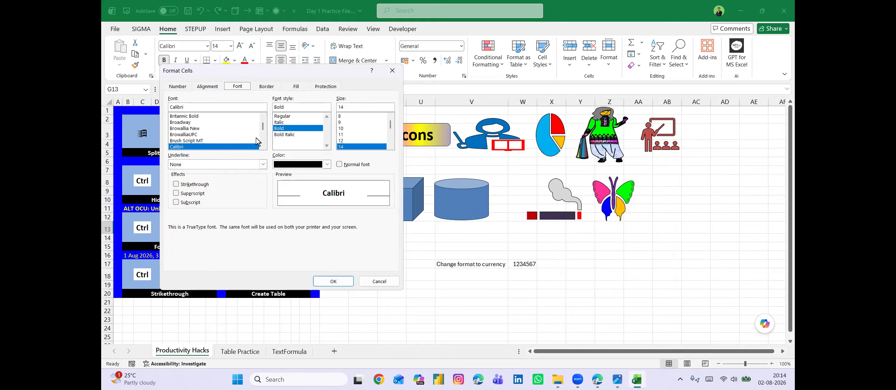
{"action": "key", "text": "ctrl+Tab"}
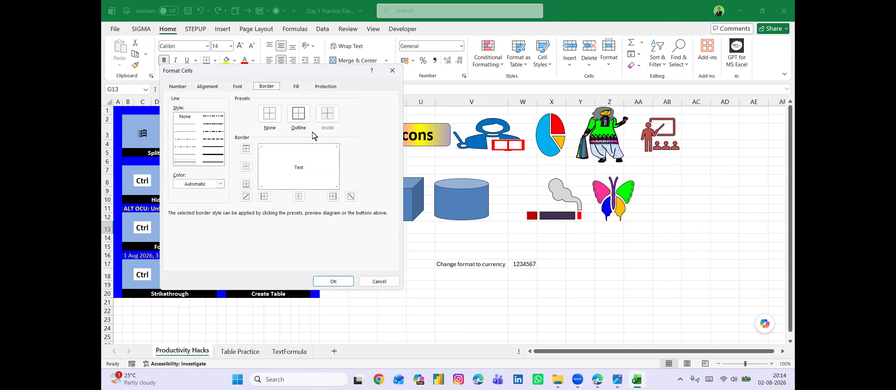
{"action": "key", "text": "ctrl+Tab"}
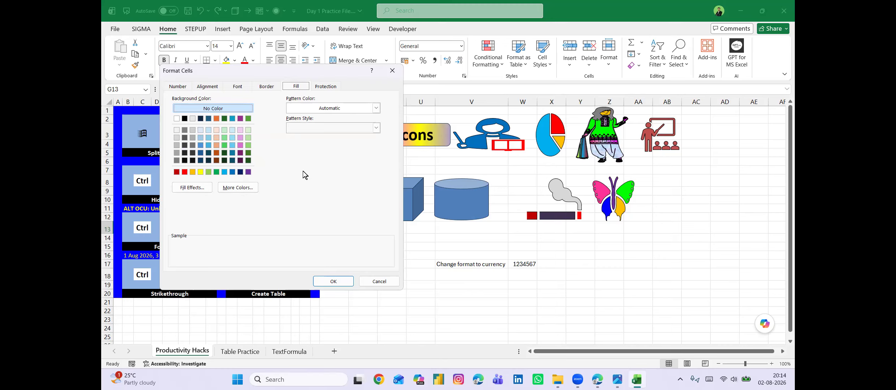
{"action": "key", "text": "ctrl+Tab"}
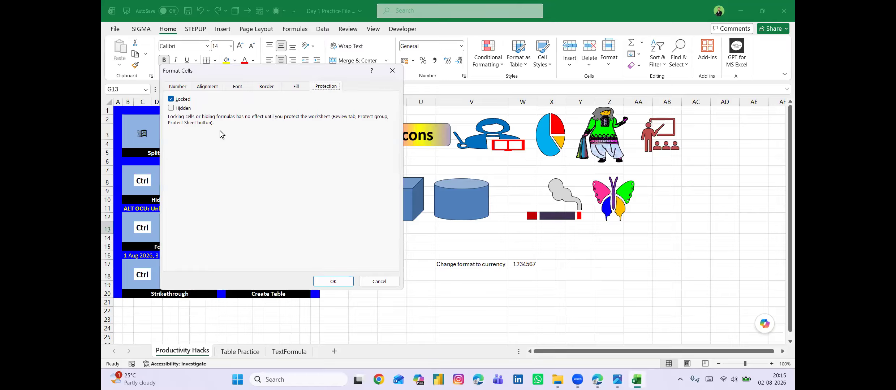
{"action": "left_click", "coordinate": [382, 282]}
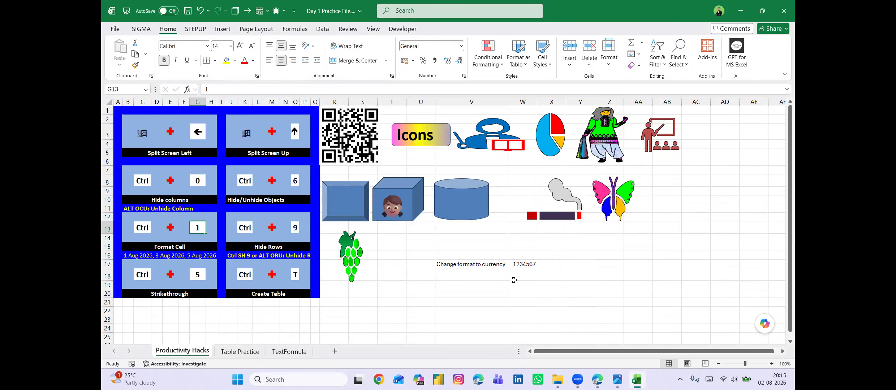
Format the number in W17 as Currency with 2 decimal places and the $ Hawaiian symbol.
{"action": "scroll", "coordinate": [513, 279], "scroll_direction": "down", "scroll_amount": 1}
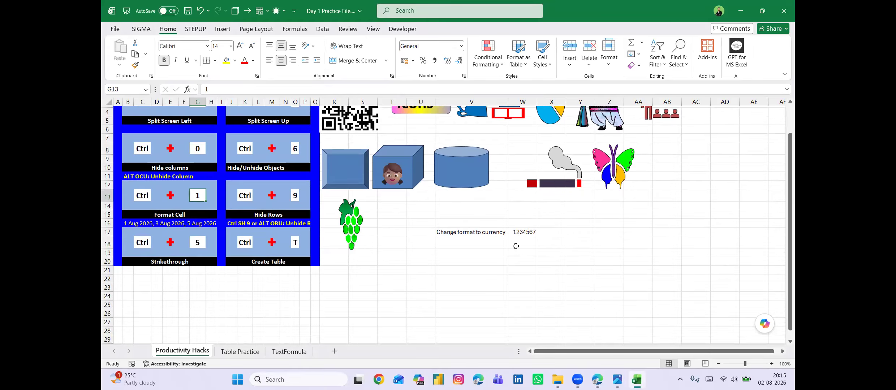
{"action": "left_click", "coordinate": [522, 233]}
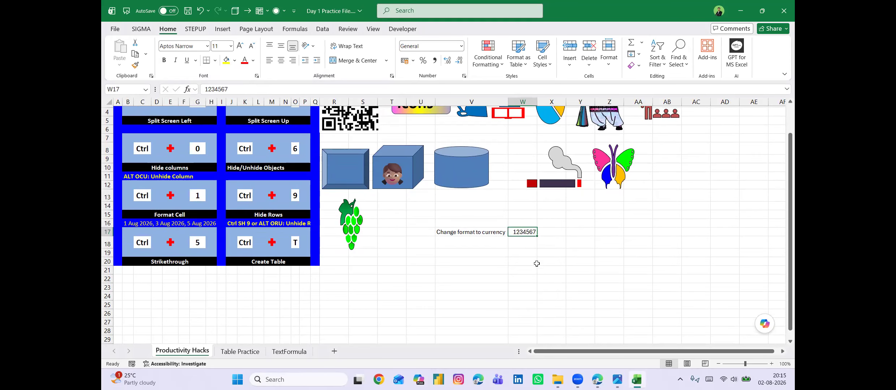
{"action": "key", "text": "ctrl+1"}
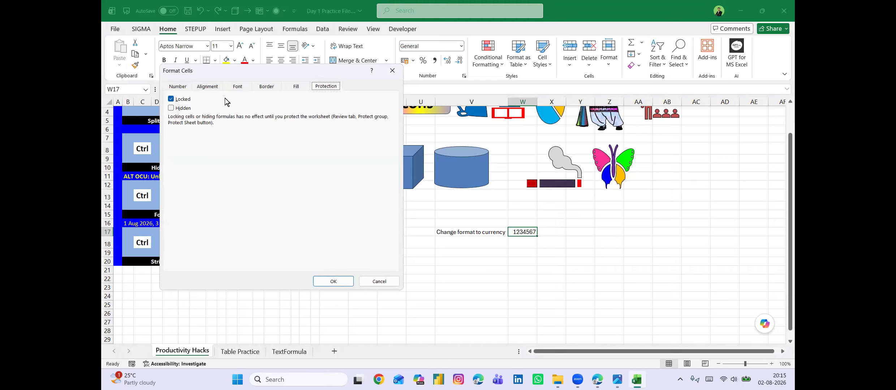
{"action": "key", "text": "ctrl+Tab"}
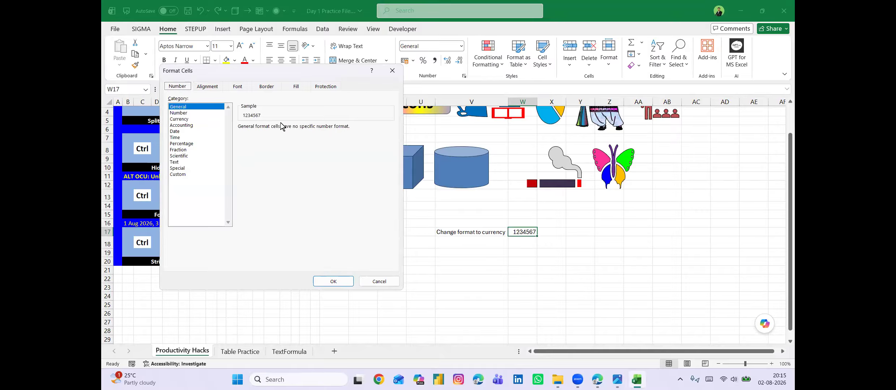
{"action": "key", "text": "Tab"}
{"action": "key", "text": "Down"}
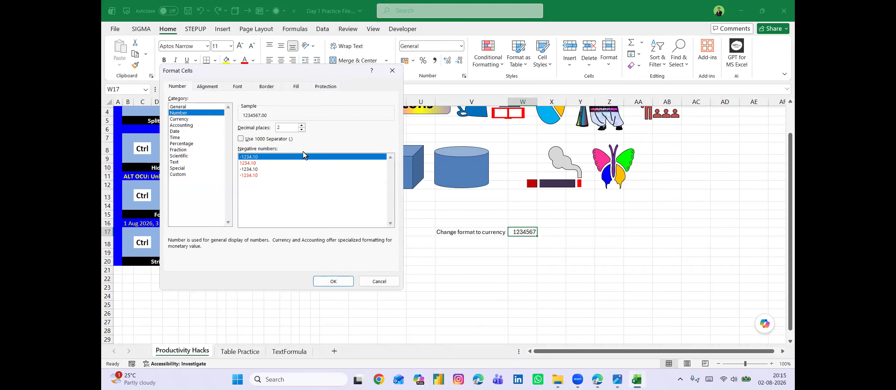
{"action": "key", "text": "Down"}
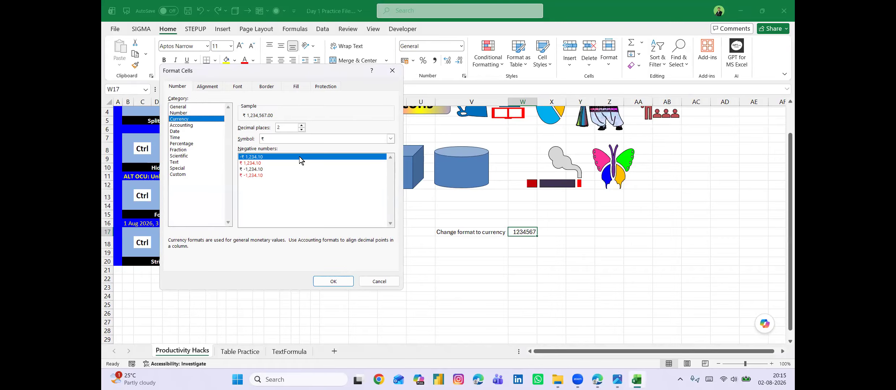
{"action": "left_click", "coordinate": [289, 140]}
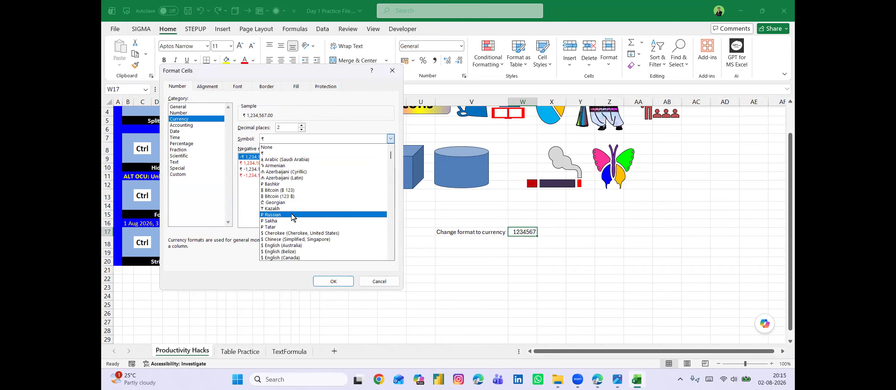
{"action": "scroll", "coordinate": [292, 217], "scroll_direction": "down", "scroll_amount": 4}
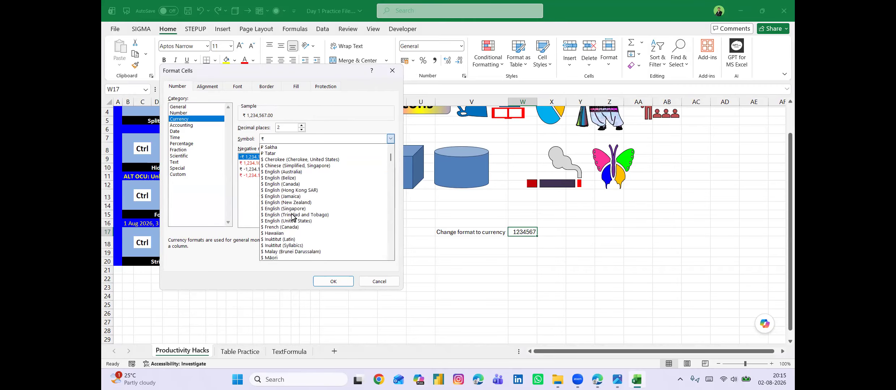
{"action": "left_click", "coordinate": [273, 234]}
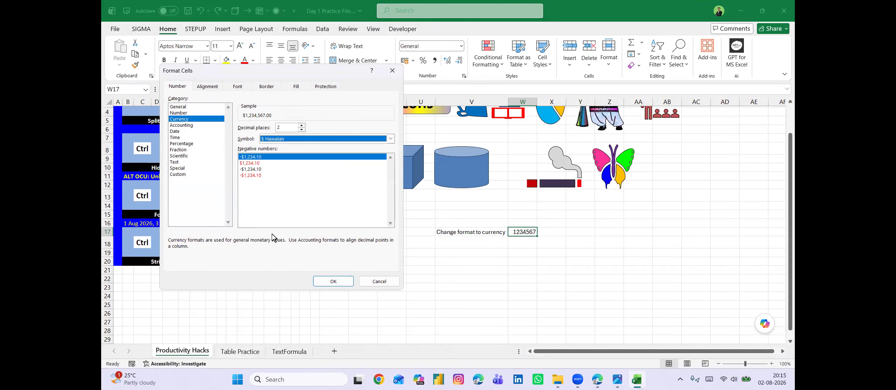
{"action": "left_click", "coordinate": [330, 281]}
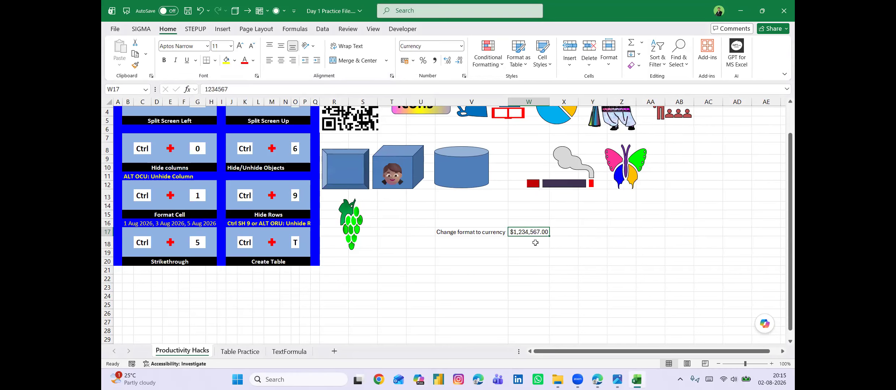
Enter the instruction "Align it 45 degree" in cell V18, below the currency label.
{"action": "left_click", "coordinate": [487, 243]}
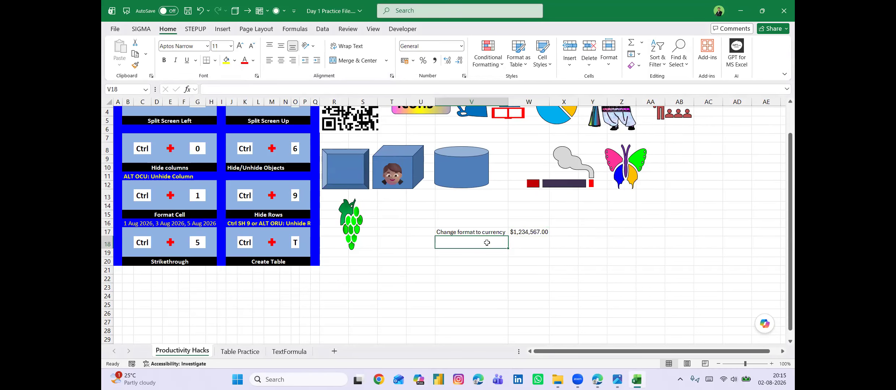
{"action": "type", "text": "Align "}
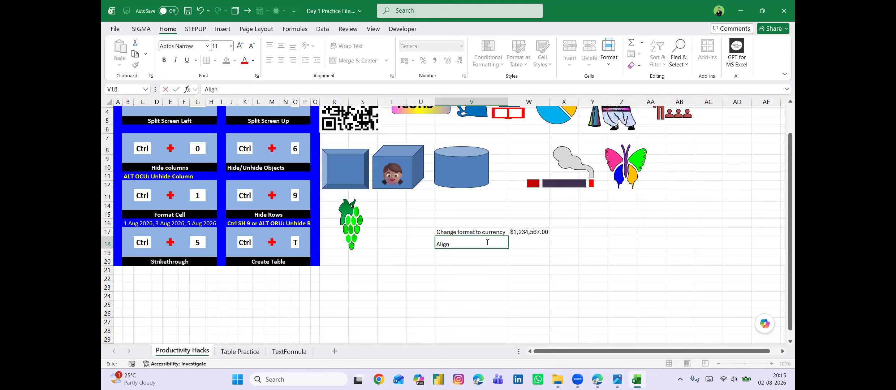
{"action": "type", "text": "it 45 degree"}
{"action": "key", "text": "Return"}
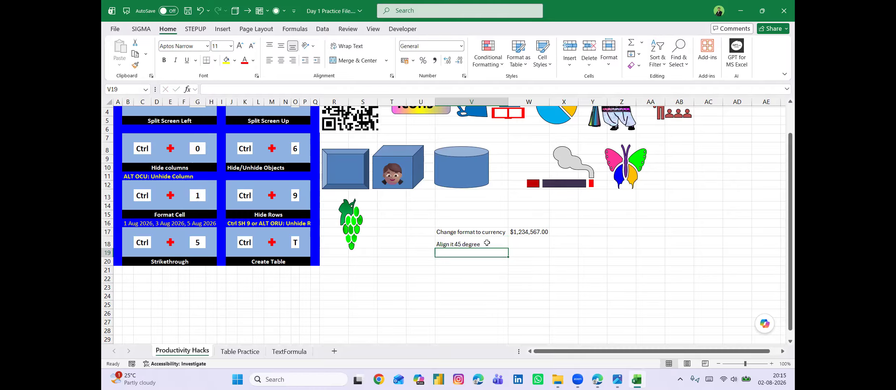
Set the text orientation of cell W17 to 45 degrees.
{"action": "left_click", "coordinate": [532, 232]}
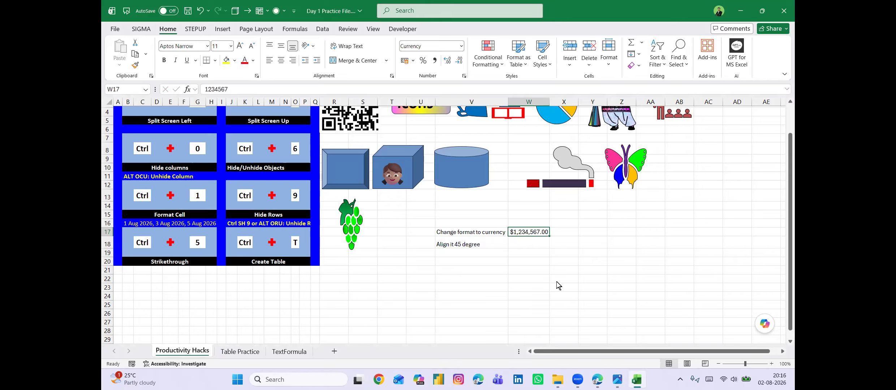
{"action": "key", "text": "ctrl+1"}
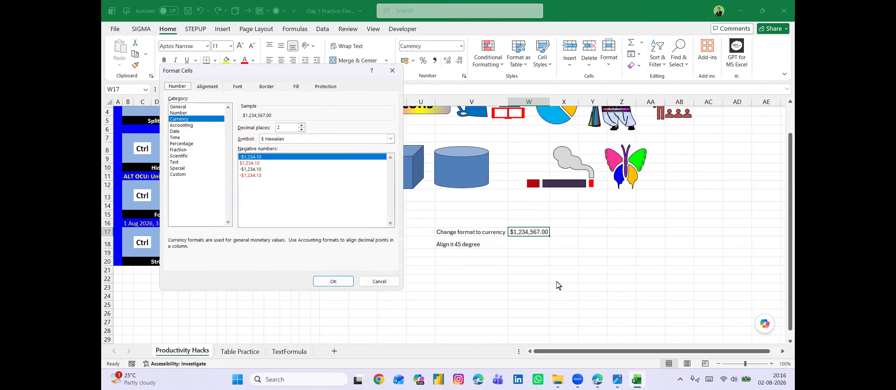
{"action": "key", "text": "ctrl+Tab"}
{"action": "left_click", "coordinate": [351, 165]}
{"action": "key", "text": "BackSpace"}
{"action": "type", "text": "45"}
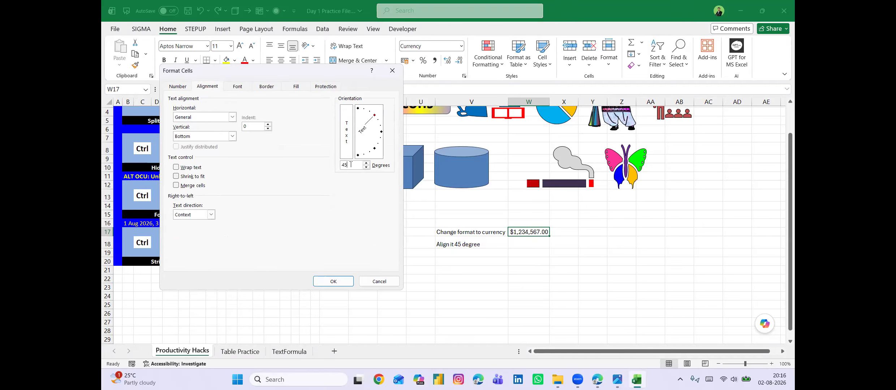
{"action": "key", "text": "Return"}
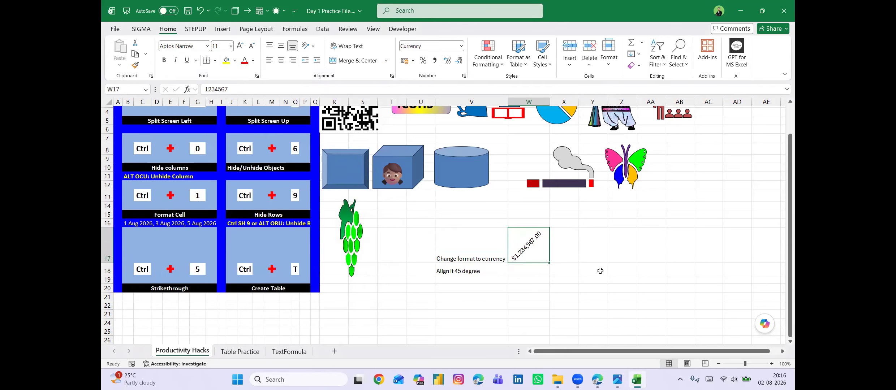
Open the border settings for the range Y17:AC24 and give it an orange outline border.
{"action": "scroll", "coordinate": [600, 271], "scroll_direction": "down", "scroll_amount": 1}
{"action": "left_click_drag", "start_coordinate": [591, 222], "coordinate": [701, 304]}
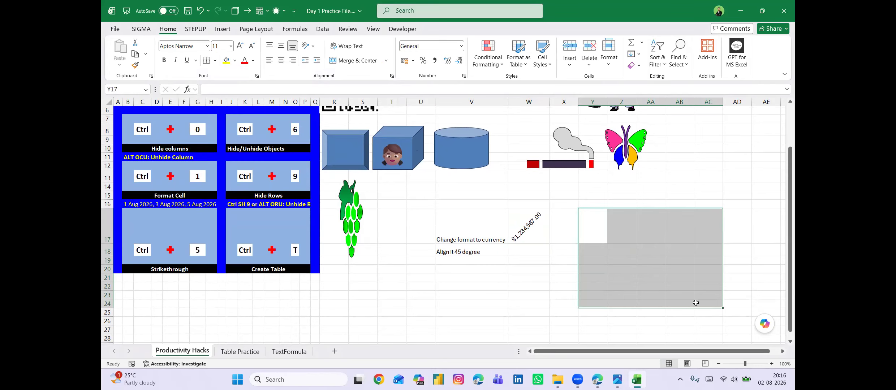
{"action": "key", "text": "ctrl+1"}
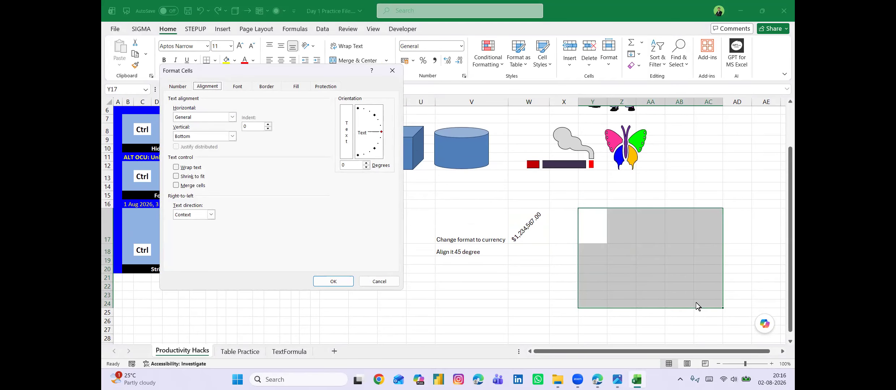
{"action": "key", "text": "ctrl+Tab"}
{"action": "key", "text": "ctrl+Tab"}
{"action": "key", "text": "ctrl+Tab"}
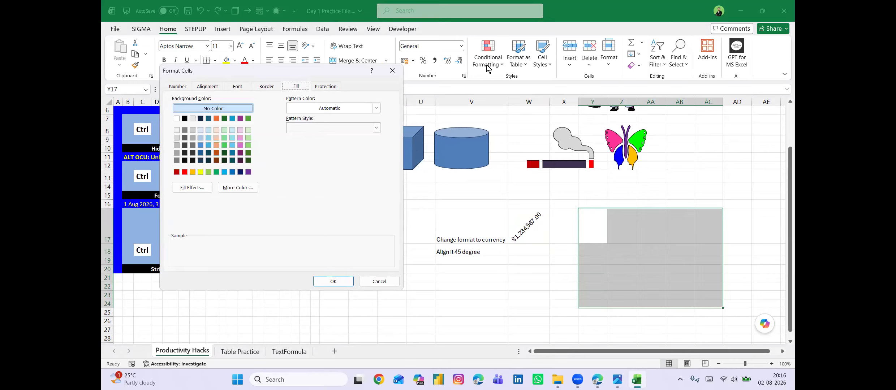
{"action": "key", "text": "ctrl+shift+Tab"}
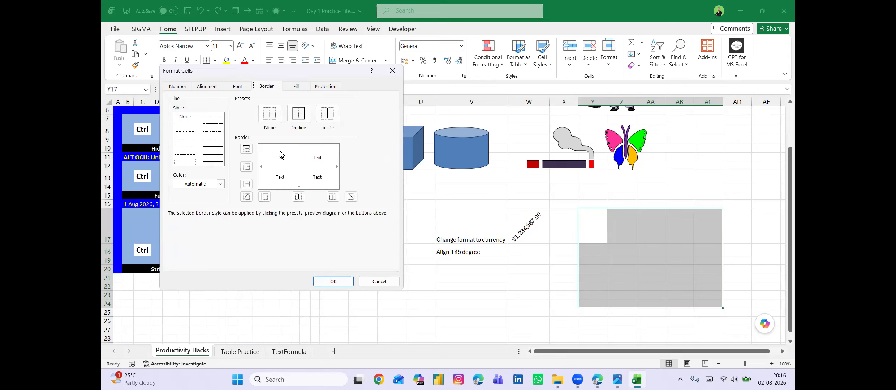
{"action": "left_click", "coordinate": [220, 184]}
{"action": "left_click", "coordinate": [241, 223]}
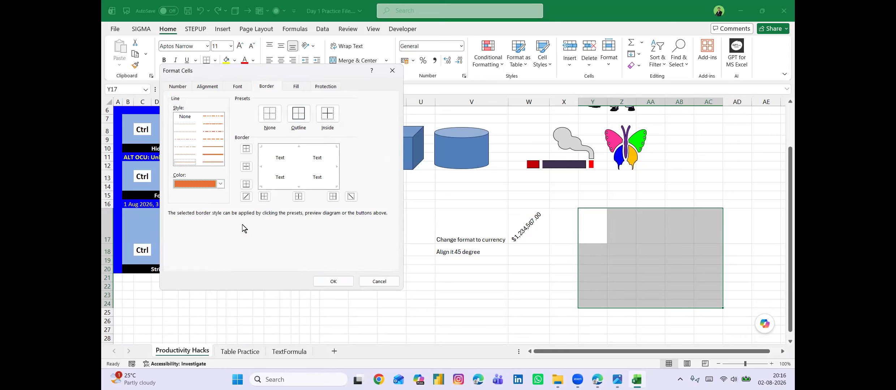
{"action": "left_click", "coordinate": [302, 121]}
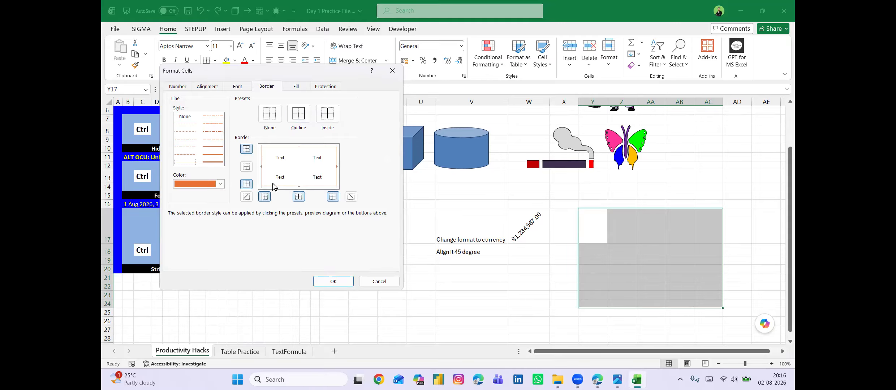
Add inside borders to the range in dark teal with a thick dashed line style.
{"action": "left_click", "coordinate": [220, 184]}
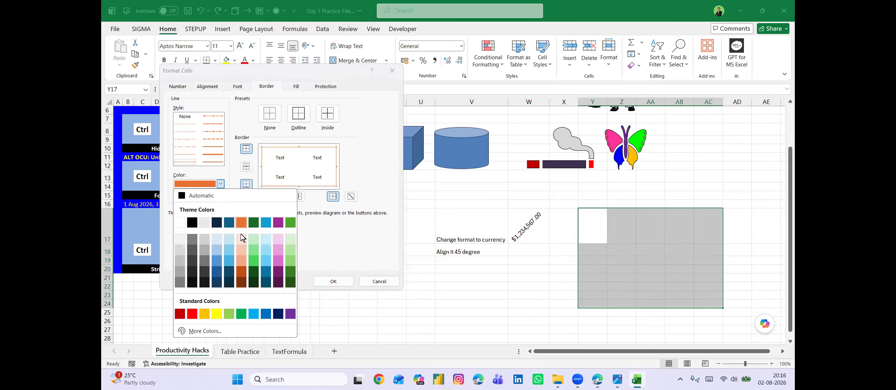
{"action": "left_click", "coordinate": [266, 273]}
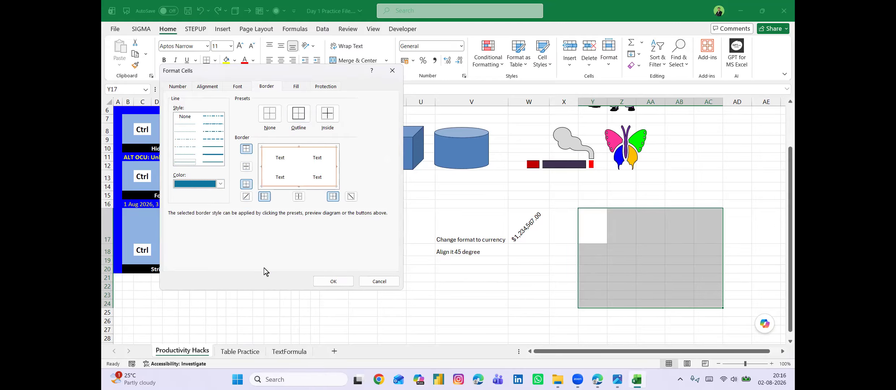
{"action": "left_click", "coordinate": [212, 141]}
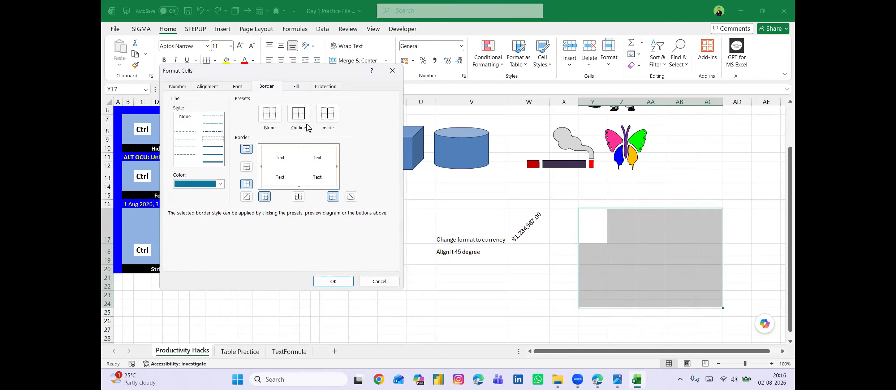
{"action": "left_click", "coordinate": [330, 115]}
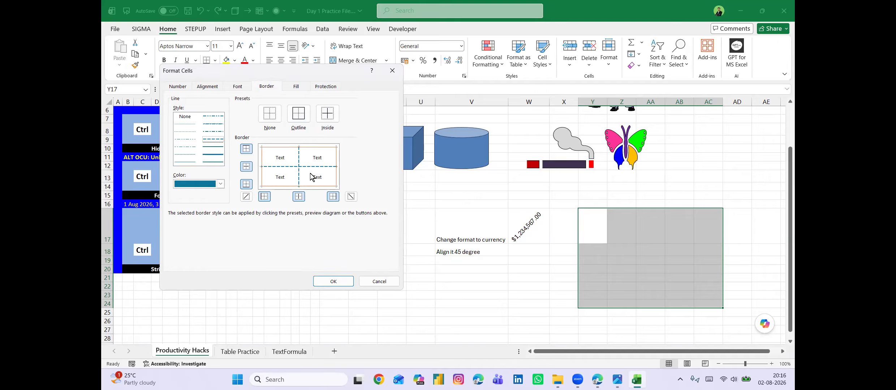
Add red upward diagonal borders to the cells of the range and apply the border formatting.
{"action": "left_click", "coordinate": [220, 184]}
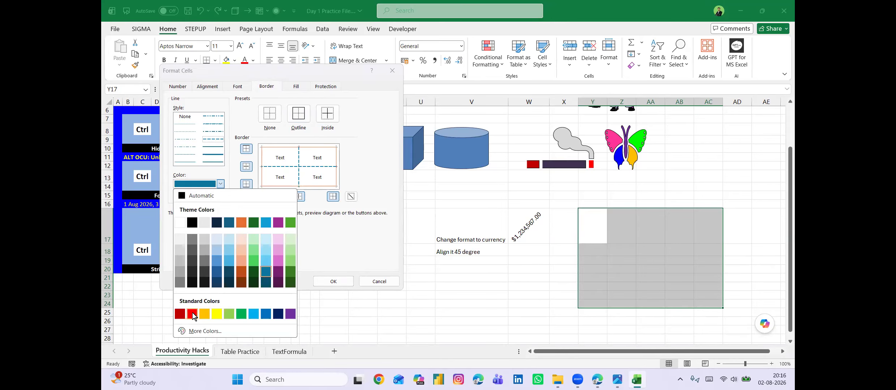
{"action": "left_click", "coordinate": [193, 314]}
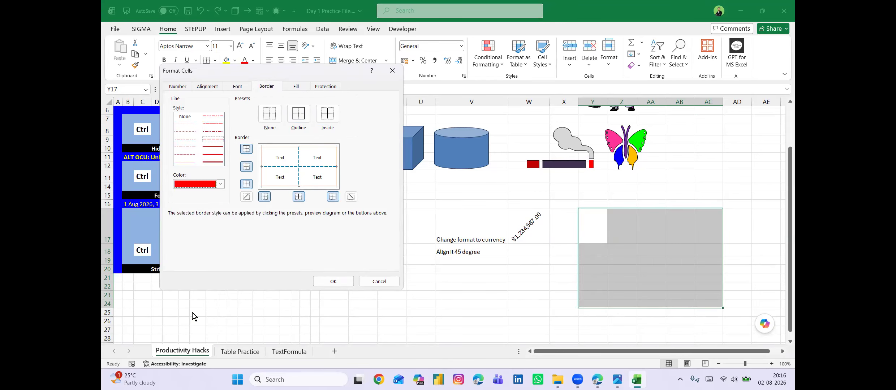
{"action": "left_click", "coordinate": [246, 197]}
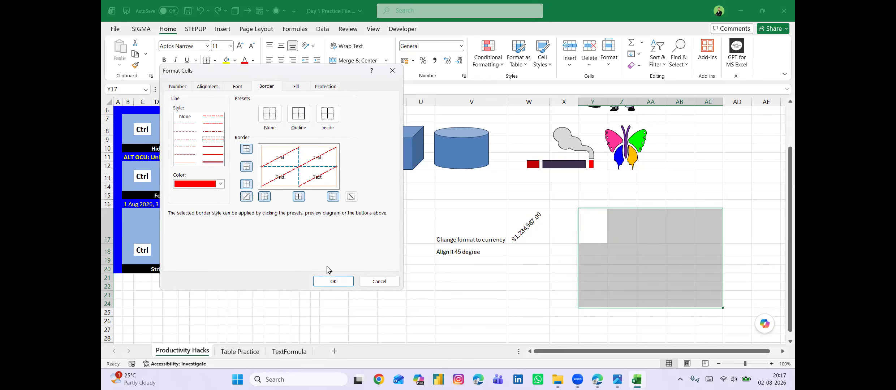
{"action": "left_click", "coordinate": [334, 281]}
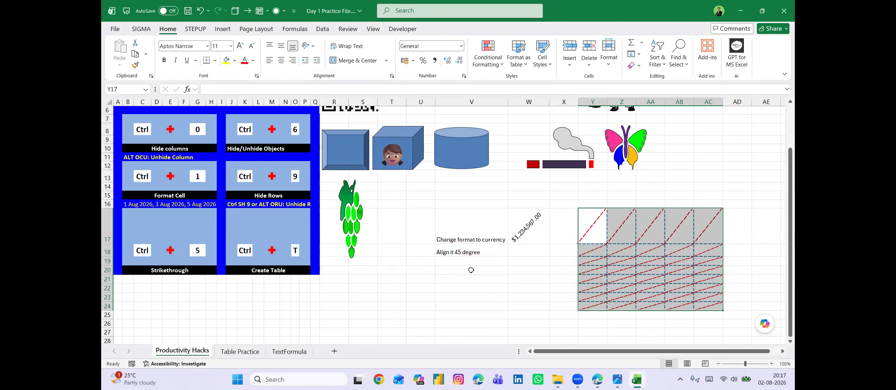
{"action": "left_click", "coordinate": [521, 317]}
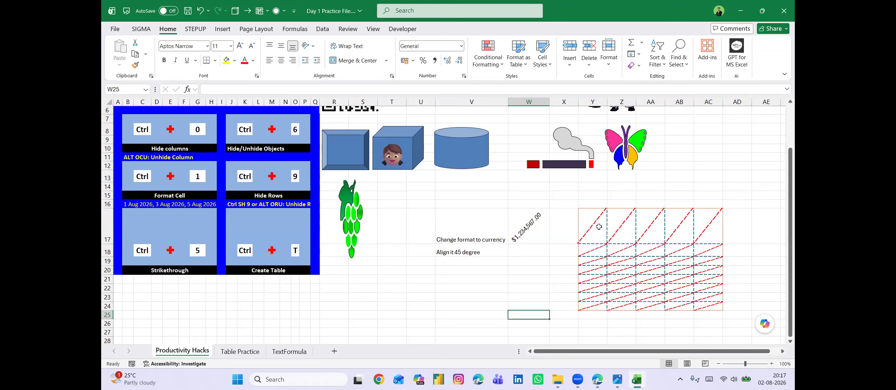
Set the text orientation of cell W17 to 0 degrees.
{"action": "left_click", "coordinate": [538, 232]}
{"action": "key", "text": "ctrl+1"}
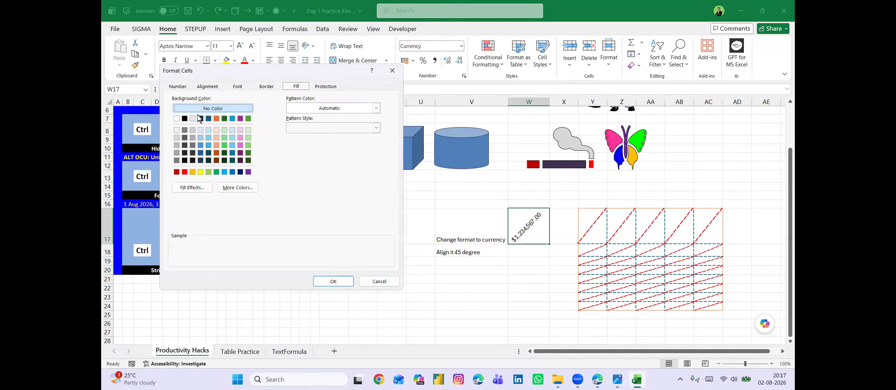
{"action": "key", "text": "ctrl+Tab"}
{"action": "key", "text": "ctrl+Tab"}
{"action": "key", "text": "ctrl+Tab"}
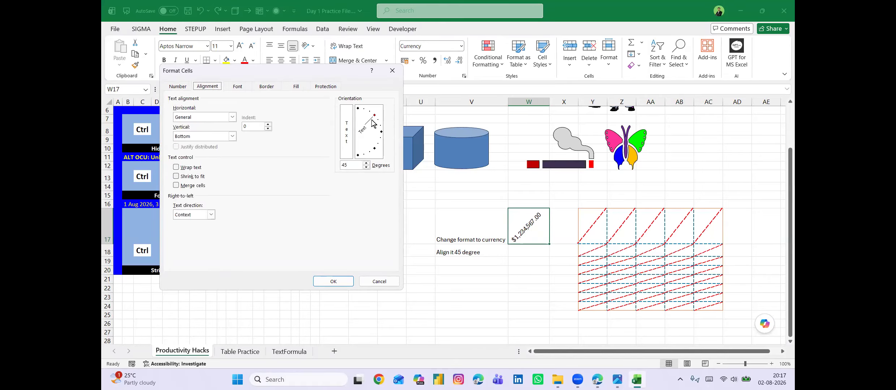
{"action": "left_click", "coordinate": [381, 133]}
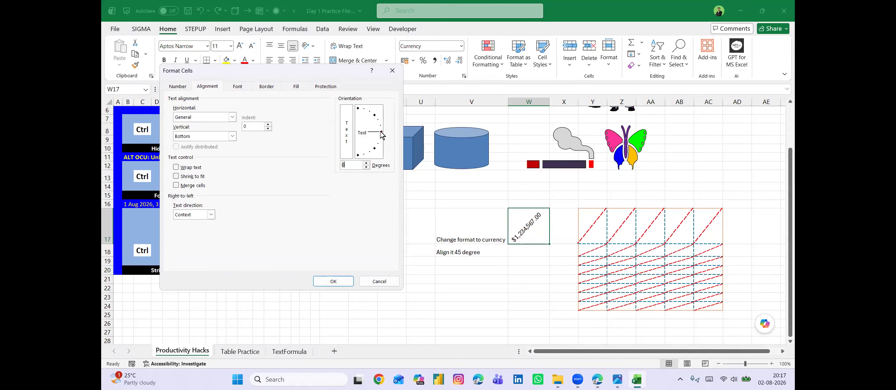
{"action": "left_click", "coordinate": [335, 282]}
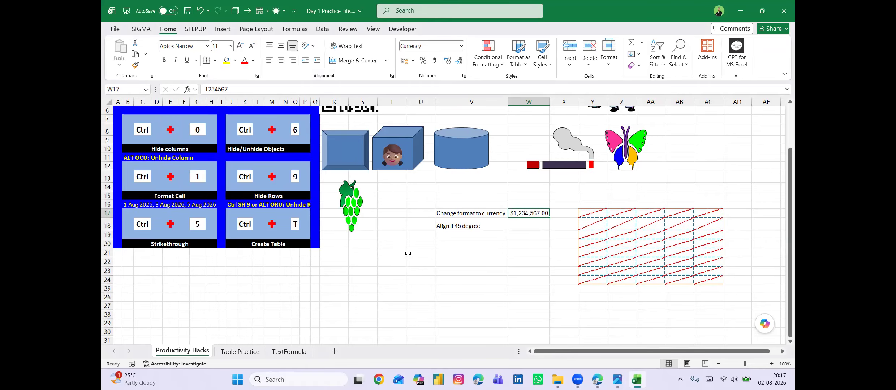
Apply strikethrough to the Strikethrough label in row 20 and remove it again.
{"action": "scroll", "coordinate": [409, 254], "scroll_direction": "up", "scroll_amount": 2}
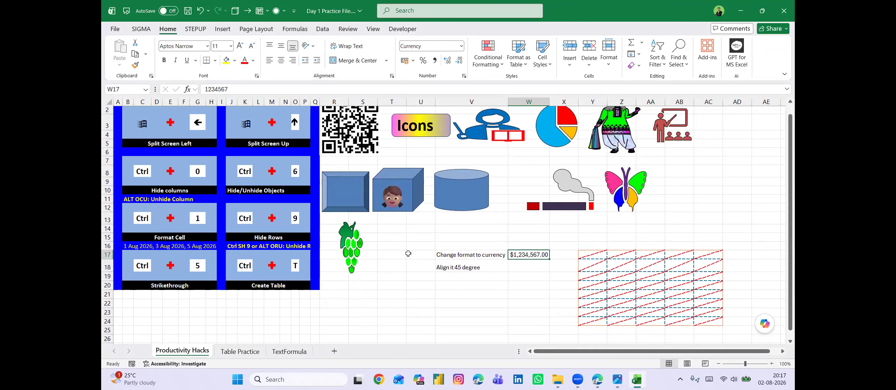
{"action": "scroll", "coordinate": [408, 253], "scroll_direction": "up", "scroll_amount": 1}
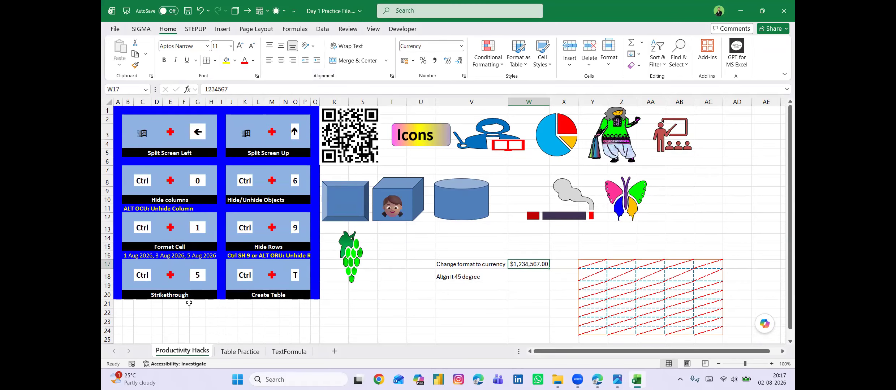
{"action": "key", "text": "super+plus"}
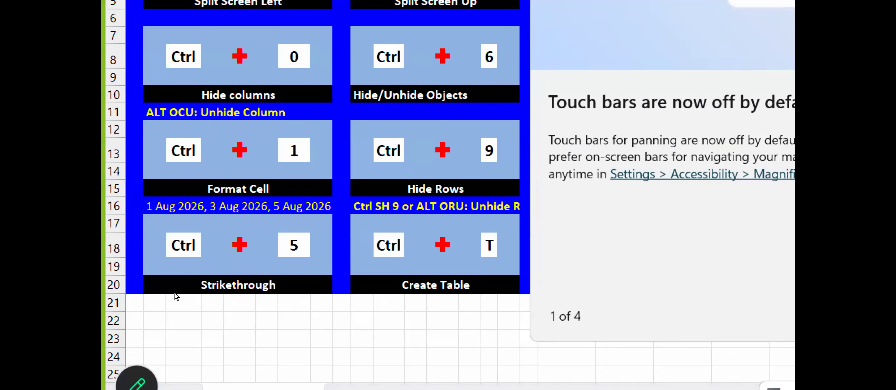
{"action": "left_click", "coordinate": [187, 293]}
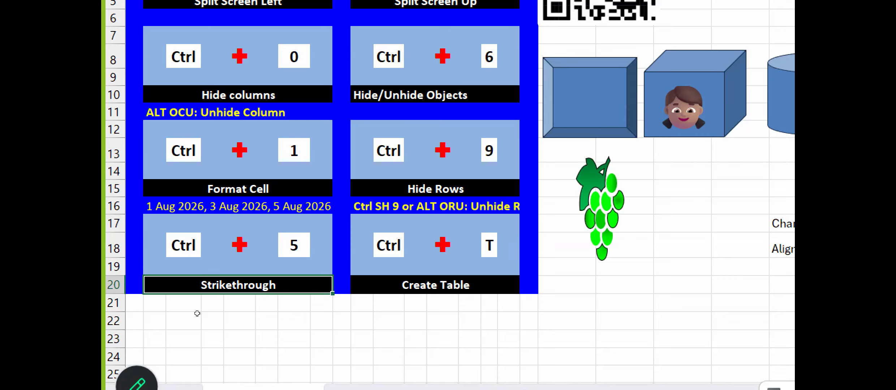
{"action": "key", "text": "ctrl+5"}
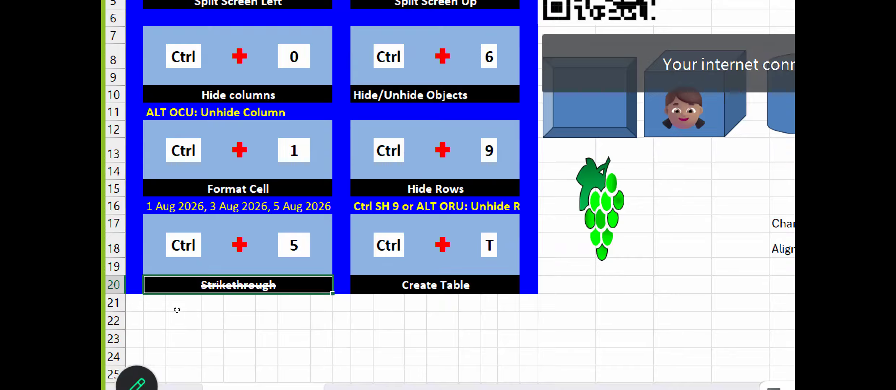
{"action": "key", "text": "ctrl+5"}
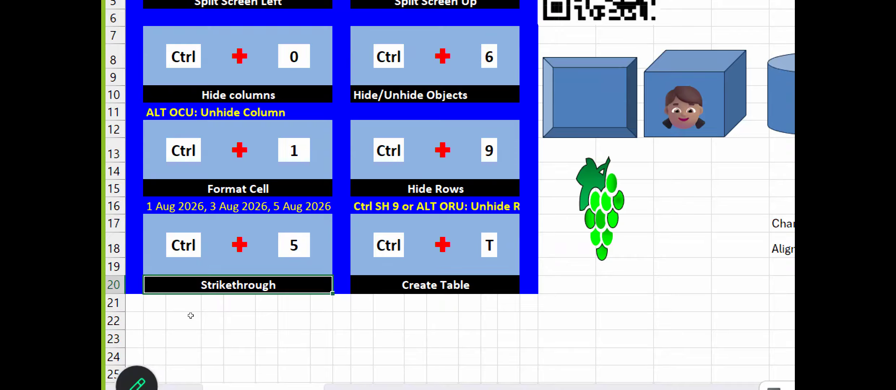
Strike through only the text "1 Aug 2026, 3 Aug 2026" within the date list cell in row 16.
{"action": "key", "text": "Up"}
{"action": "key", "text": "Up"}
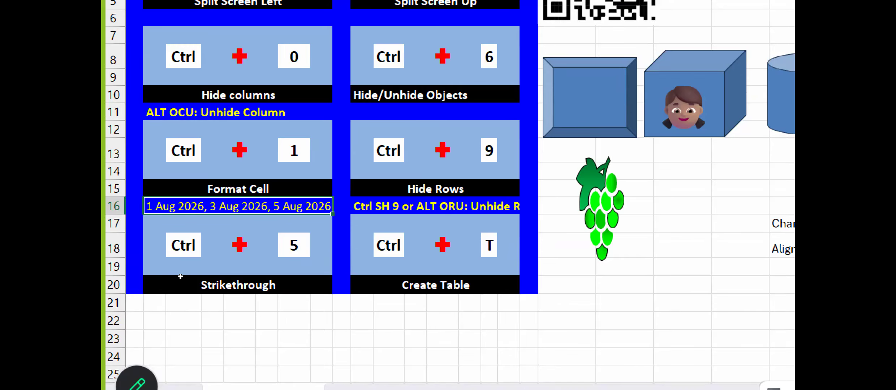
{"action": "double_click", "coordinate": [192, 255]}
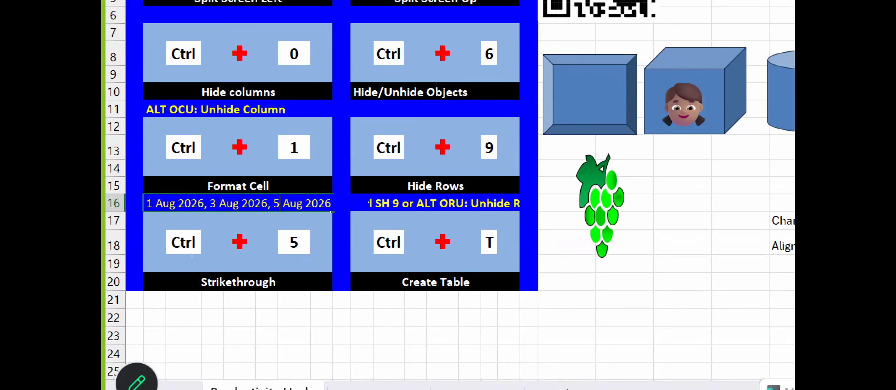
{"action": "key", "text": "Left"}
{"action": "key", "text": "Left"}
{"action": "key", "text": "Left"}
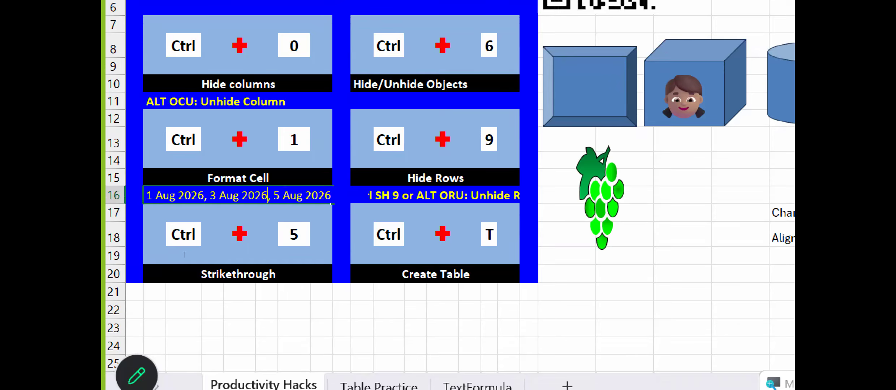
{"action": "key", "text": "shift+Home"}
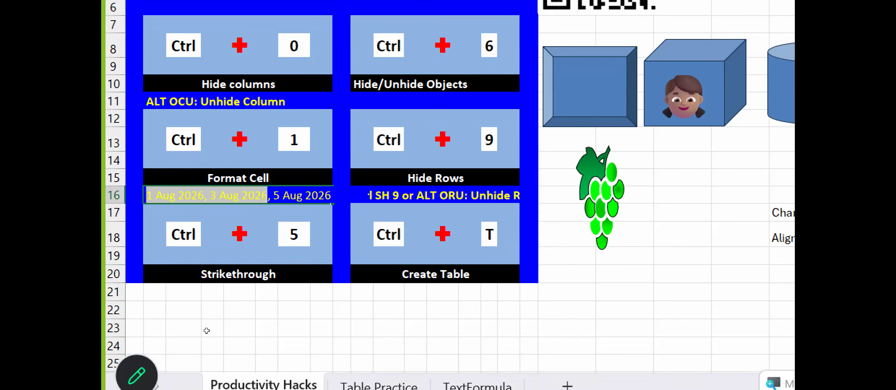
{"action": "key", "text": "ctrl+5"}
{"action": "left_click", "coordinate": [362, 328]}
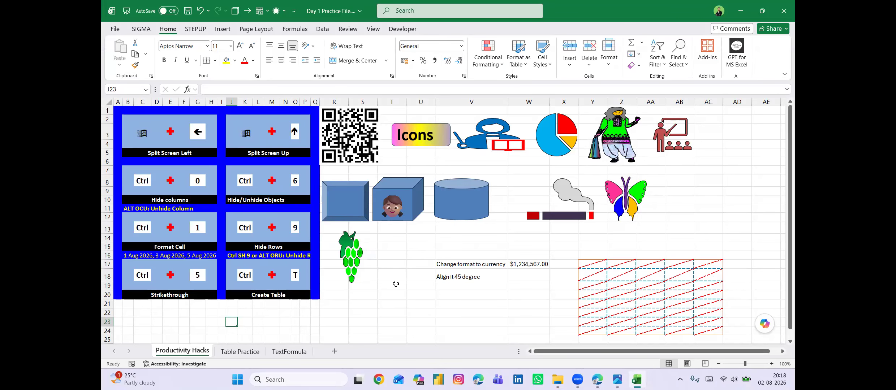
Hide all the pictures, icons and shapes on the sheet and show them again.
{"action": "key", "text": "ctrl+6"}
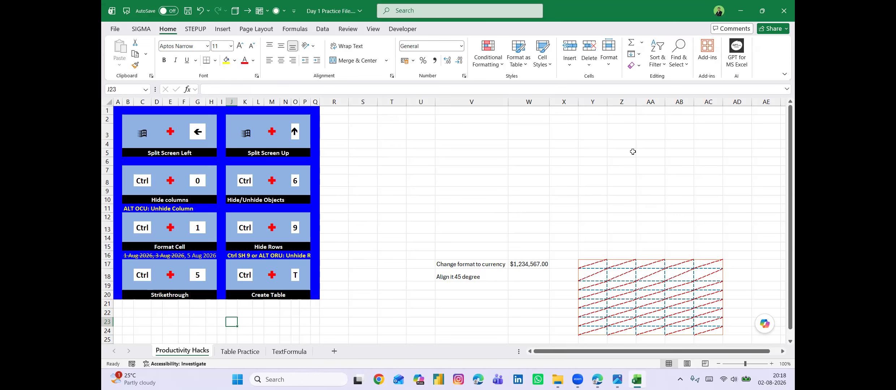
{"action": "key", "text": "ctrl+6"}
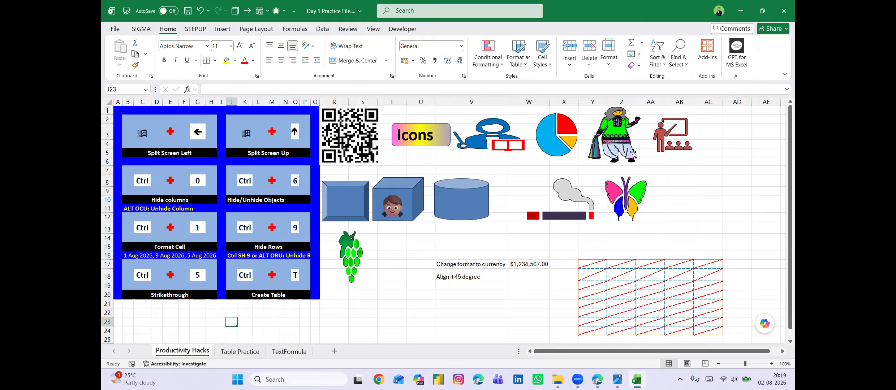
{"action": "left_click", "coordinate": [223, 29]}
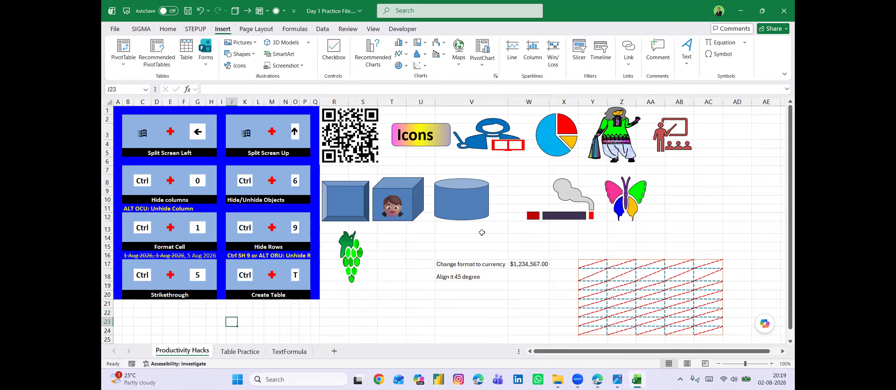
{"action": "left_click", "coordinate": [413, 253]}
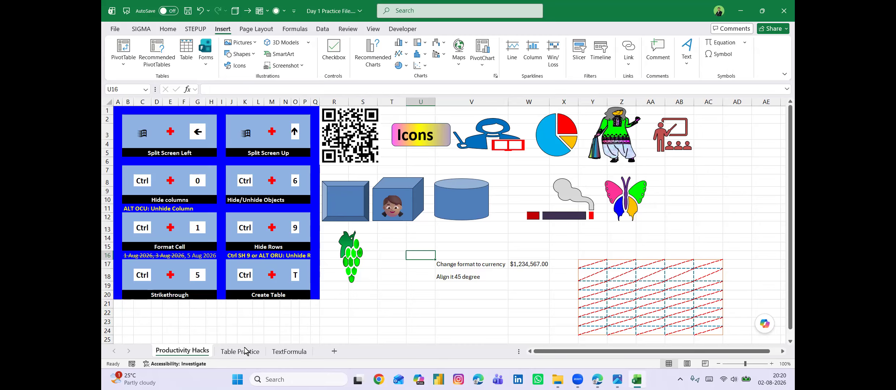
On the TextFormula sheet, enter =LEN(A2) in cell B2 to count the characters of the first employee name.
{"action": "left_click", "coordinate": [289, 352]}
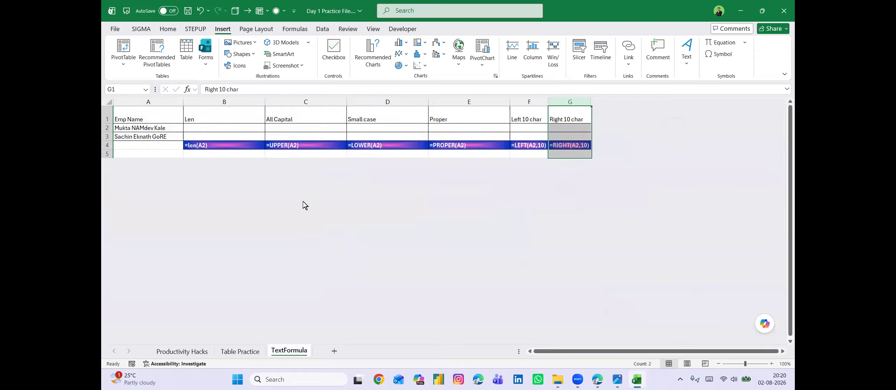
{"action": "left_click", "coordinate": [401, 130]}
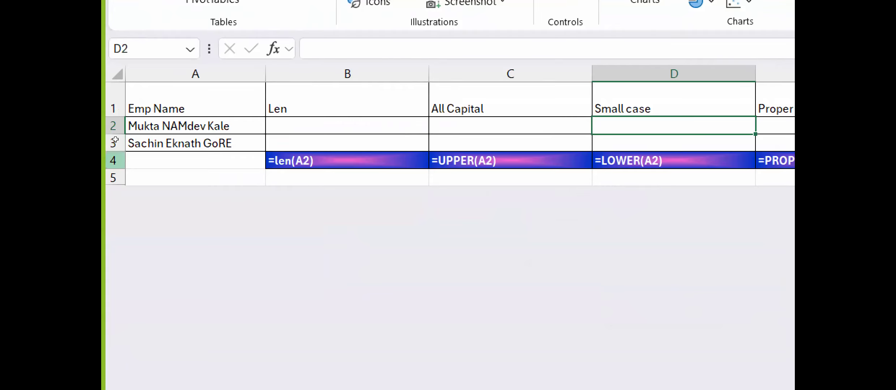
{"action": "left_click", "coordinate": [161, 129]}
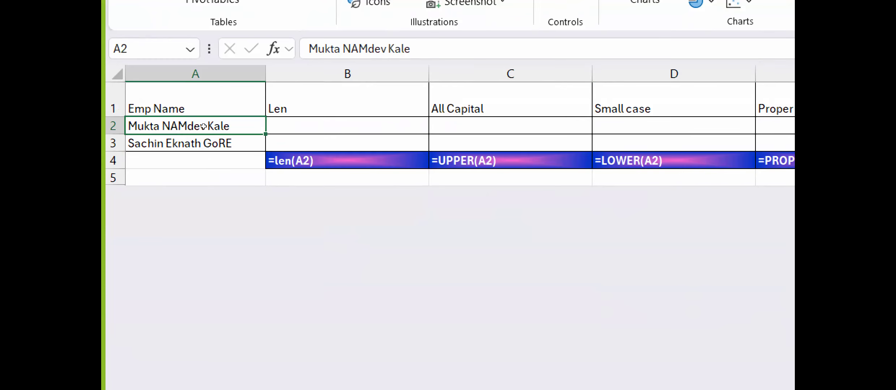
{"action": "key", "text": "Right"}
{"action": "type", "text": "=le"}
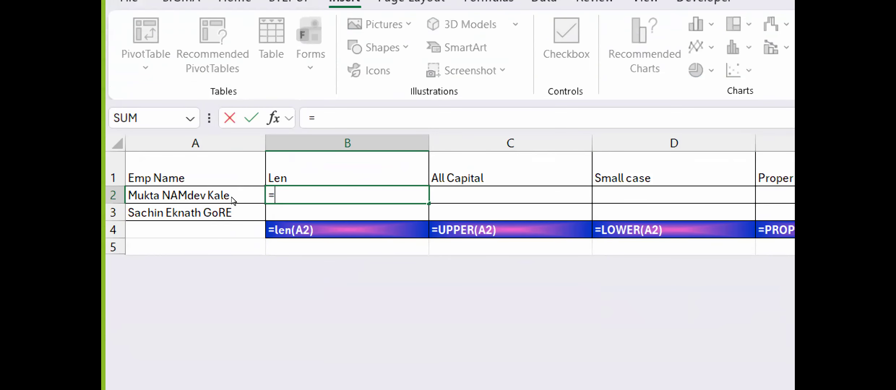
{"action": "type", "text": "n"}
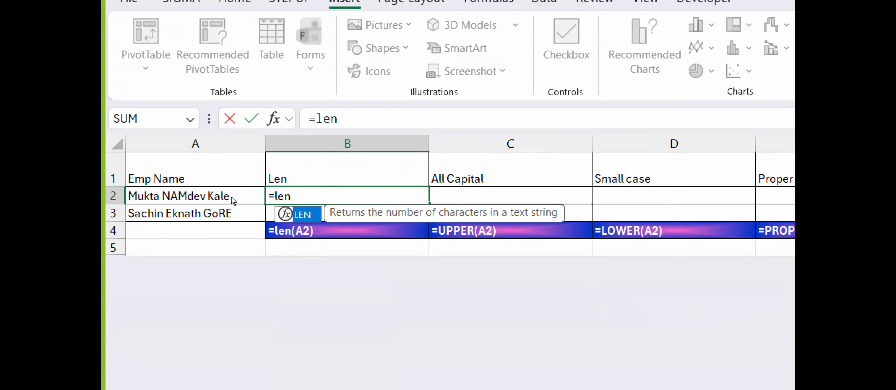
{"action": "key", "text": "Tab"}
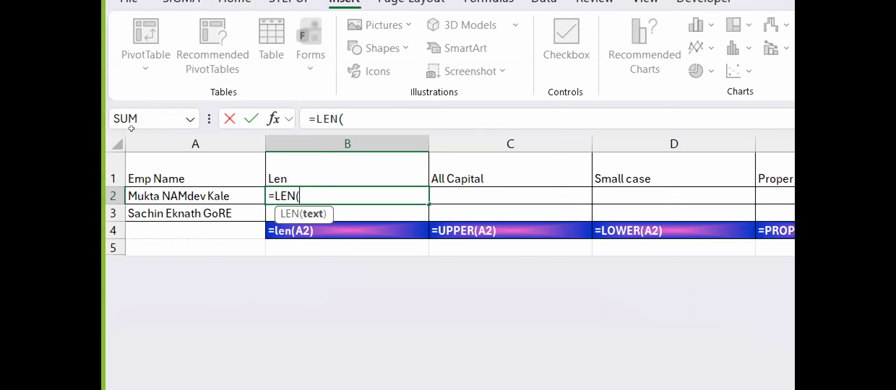
{"action": "left_click", "coordinate": [151, 196]}
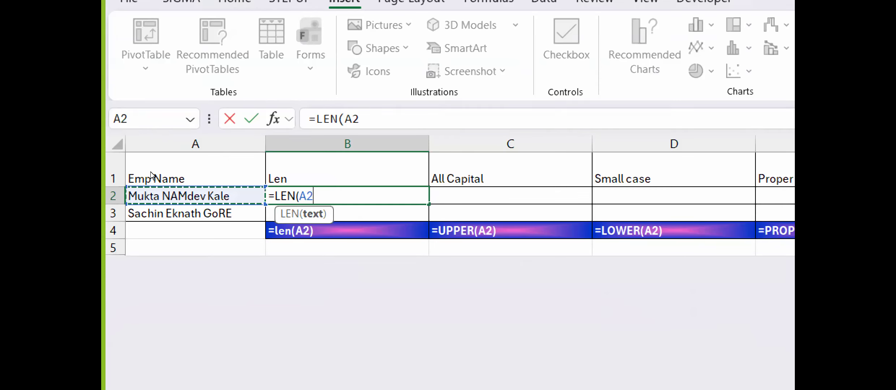
{"action": "key", "text": "Return"}
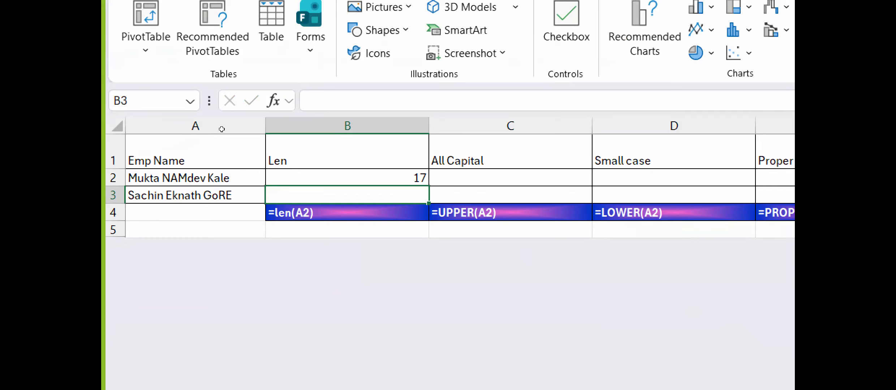
Fill the LEN formula down into cell B3 and autofit the width of column B.
{"action": "key", "text": "Up"}
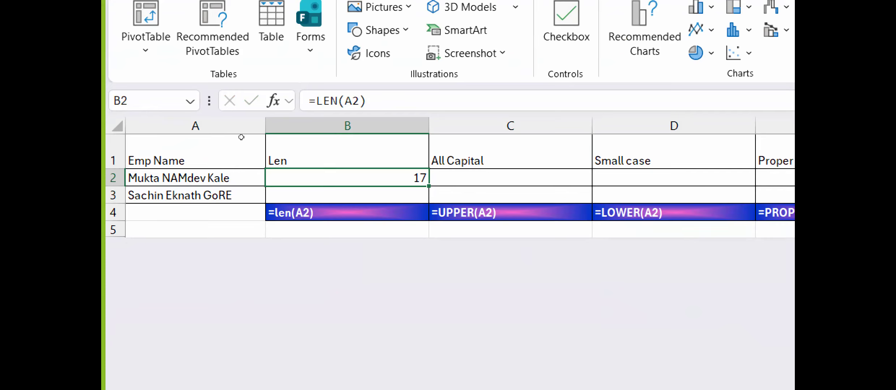
{"action": "key", "text": "Down"}
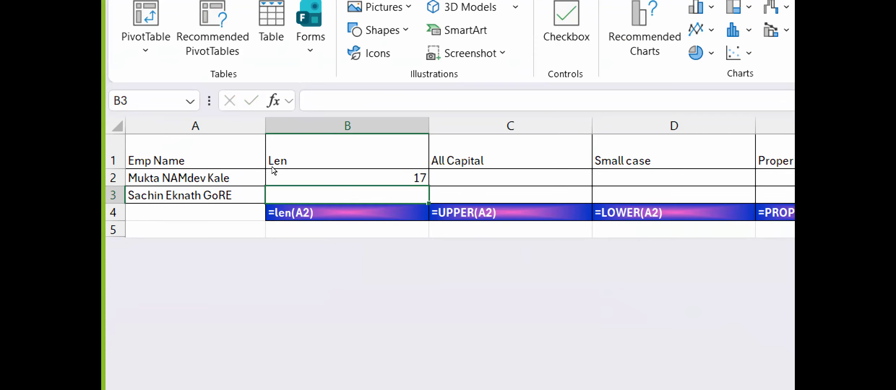
{"action": "key", "text": "ctrl+d"}
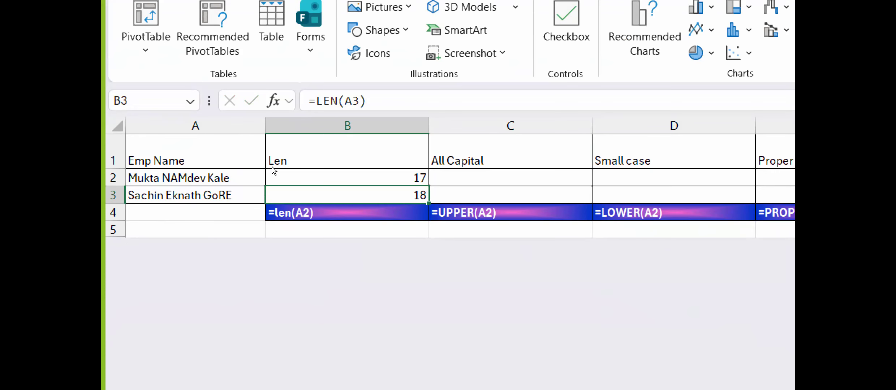
{"action": "double_click", "coordinate": [429, 126]}
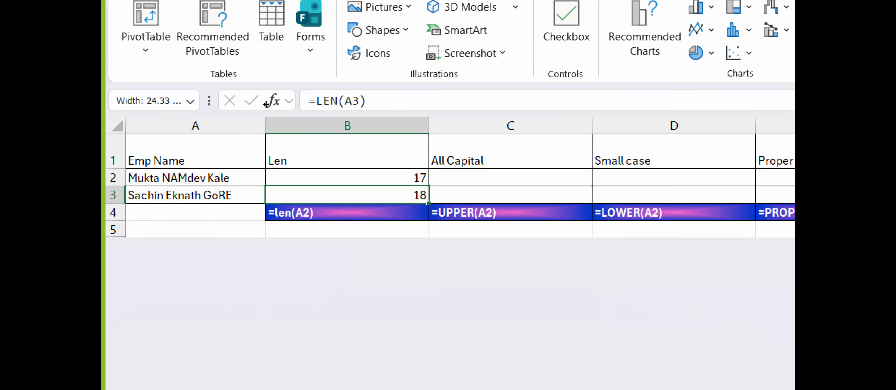
Enter =UPPER(A2) in cell C2 to convert the first employee name to capitals and fill the formula down into C3.
{"action": "key", "text": "Left"}
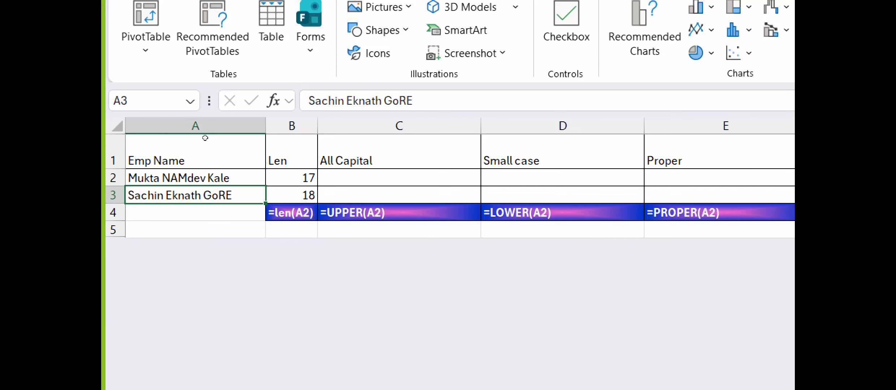
{"action": "key", "text": "Up"}
{"action": "key", "text": "Right"}
{"action": "key", "text": "Right"}
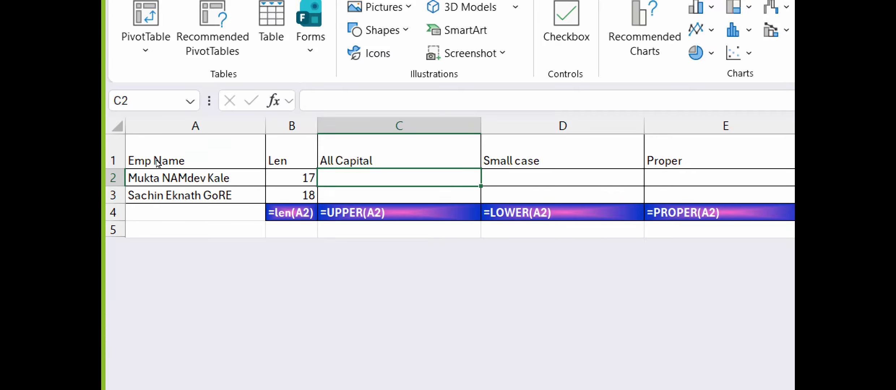
{"action": "type", "text": "=up"}
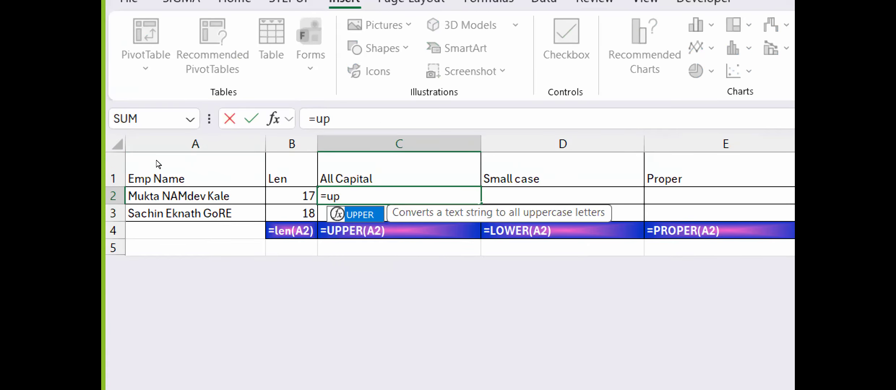
{"action": "key", "text": "Tab"}
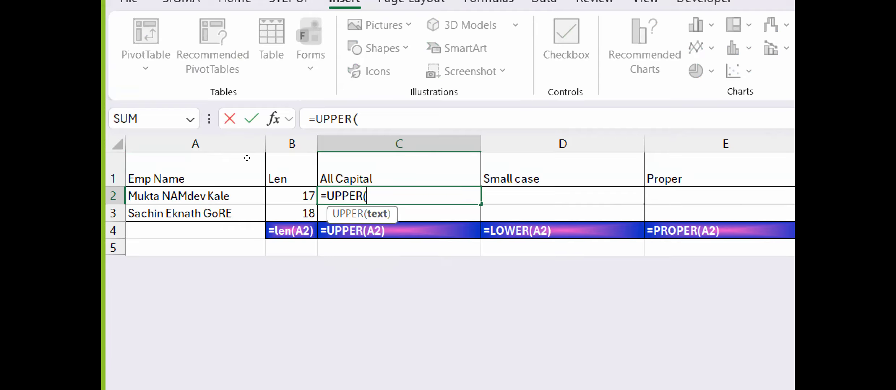
{"action": "key", "text": "Left"}
{"action": "key", "text": "Left"}
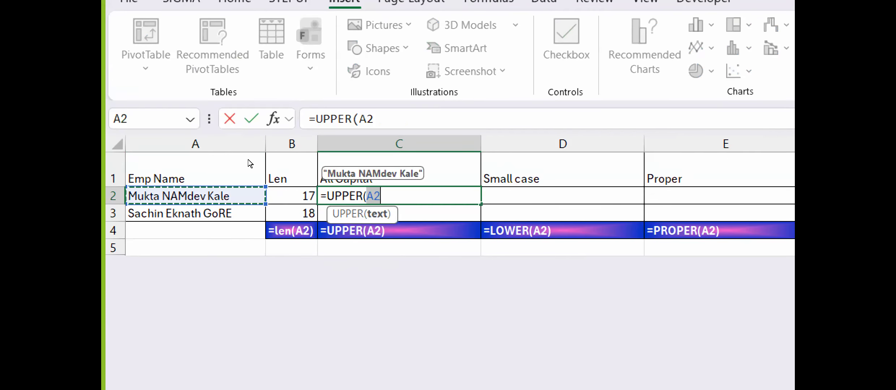
{"action": "key", "text": "Return"}
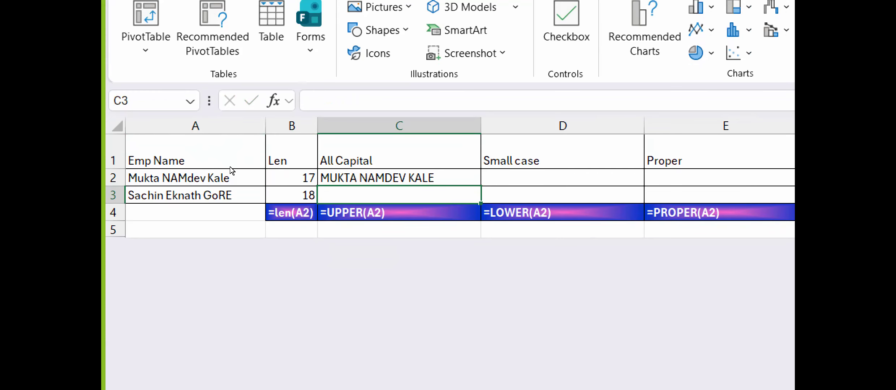
{"action": "key", "text": "ctrl+d"}
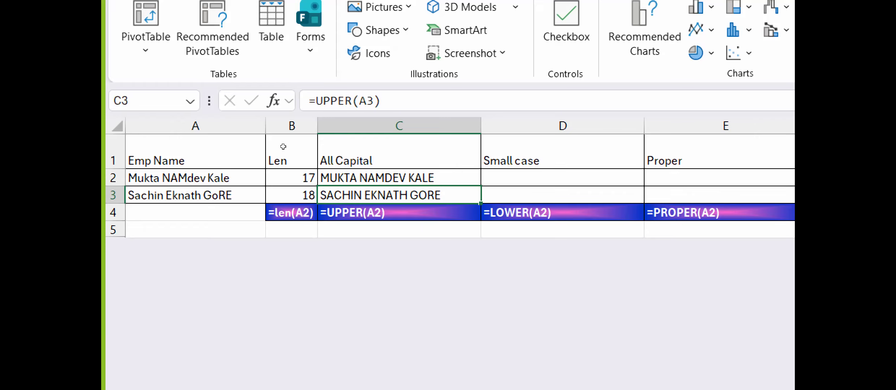
Enter =LOWER(A2) in cell D2 to convert the first employee name to small letters and fill the formula down into D3.
{"action": "key", "text": "Up"}
{"action": "key", "text": "Right"}
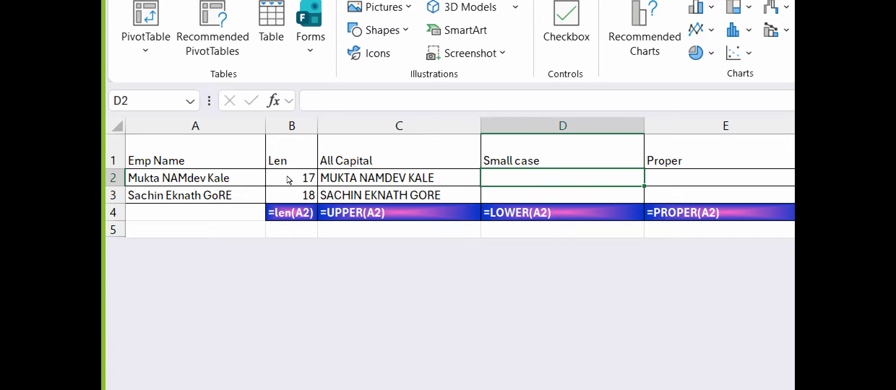
{"action": "type", "text": "=lo"}
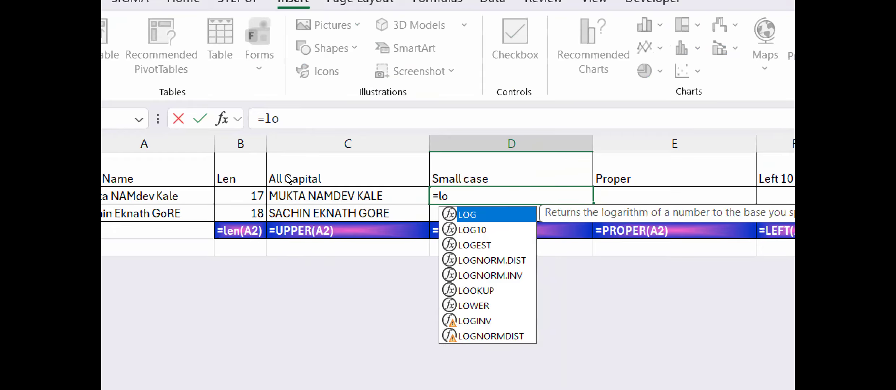
{"action": "type", "text": "w"}
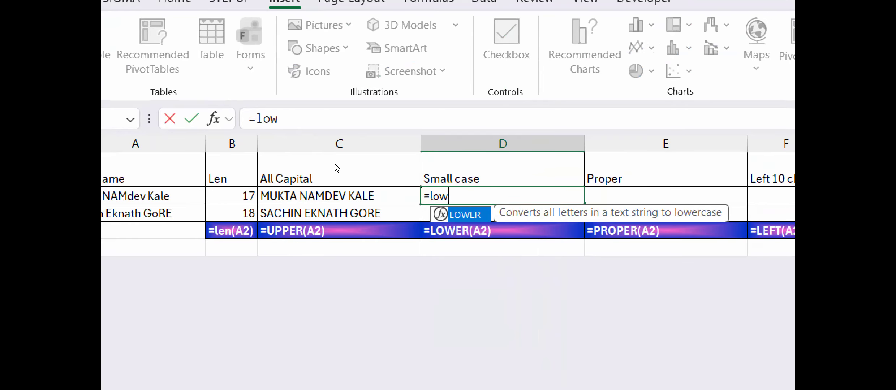
{"action": "key", "text": "Tab"}
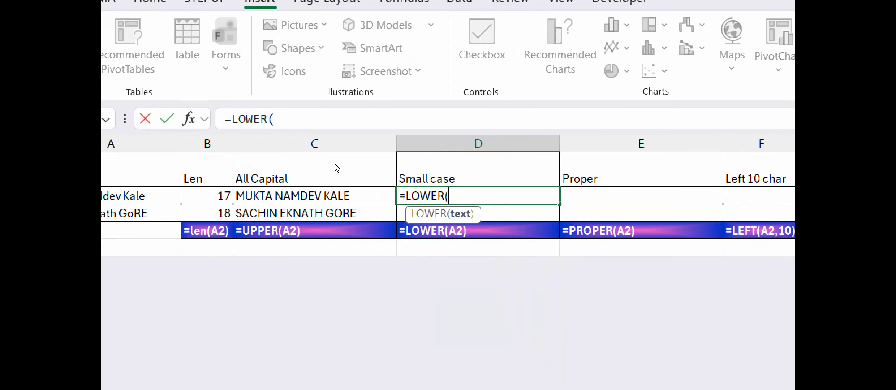
{"action": "key", "text": "Left"}
{"action": "key", "text": "Left"}
{"action": "key", "text": "Left"}
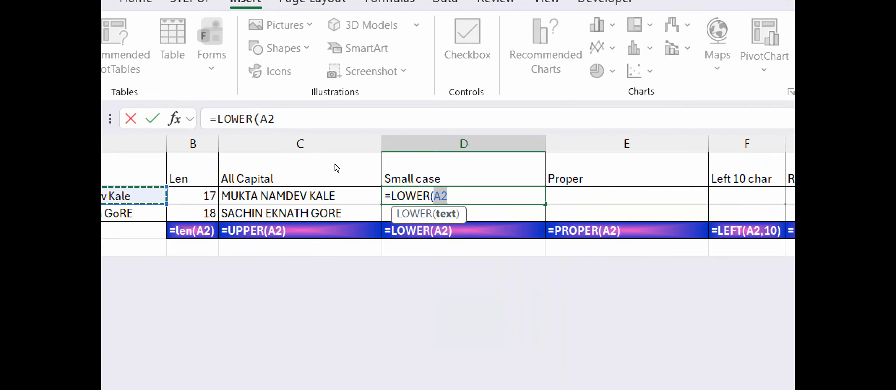
{"action": "key", "text": "Return"}
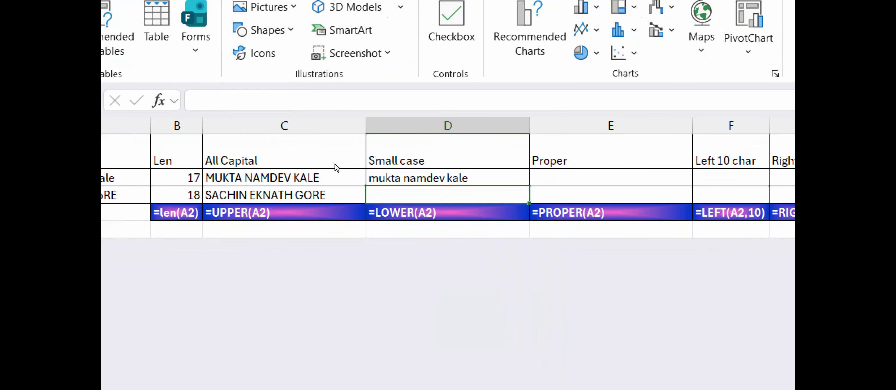
{"action": "key", "text": "ctrl+d"}
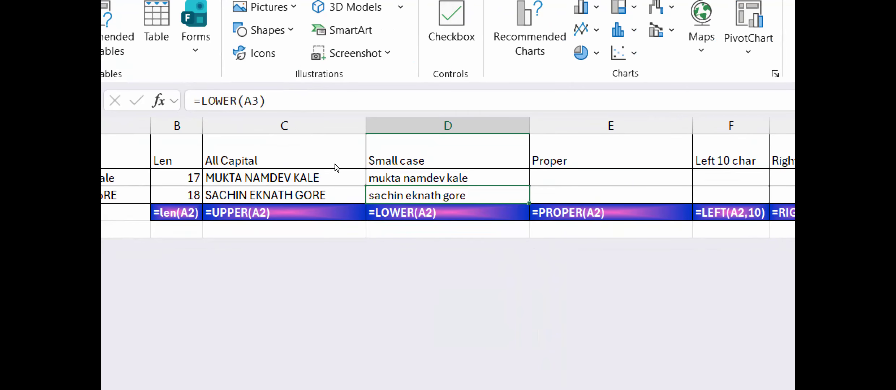
Enter =PROPER(D2) in cell E2 to put the first employee name in proper case and fill the formula down into E3.
{"action": "key", "text": "Up"}
{"action": "key", "text": "Right"}
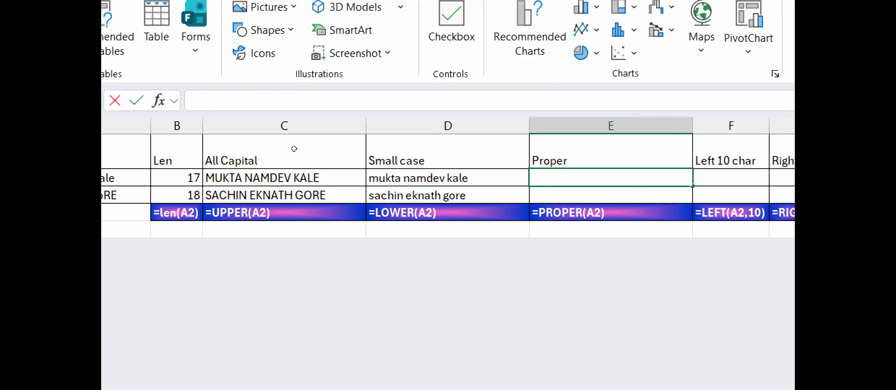
{"action": "type", "text": "=prop"}
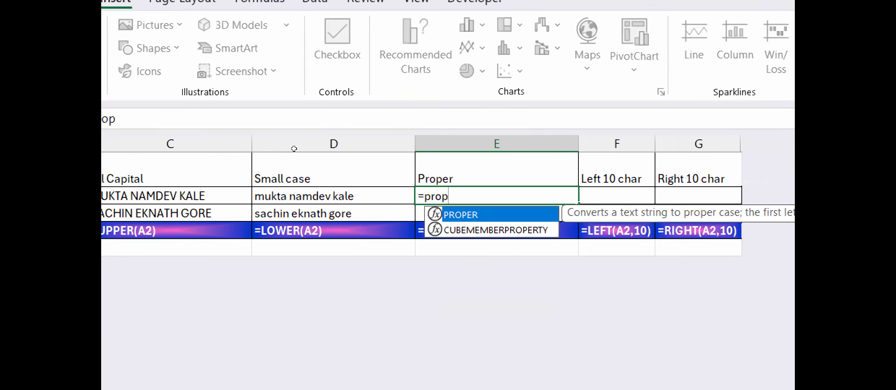
{"action": "key", "text": "Tab"}
{"action": "key", "text": "Left"}
{"action": "key", "text": "Left"}
{"action": "key", "text": "Left"}
{"action": "key", "text": "Left"}
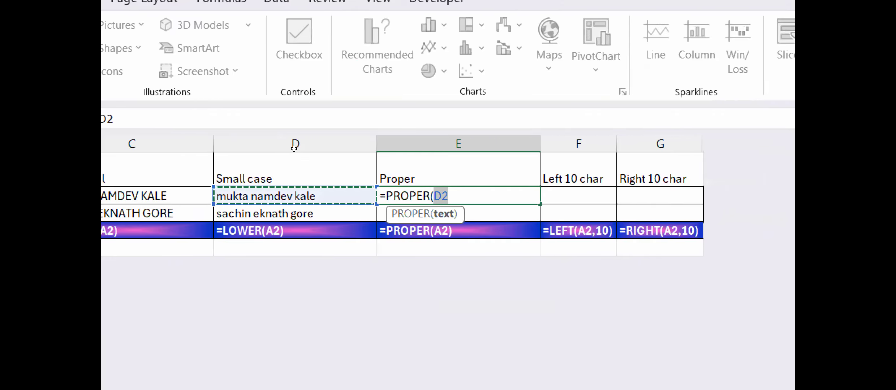
{"action": "key", "text": "Return"}
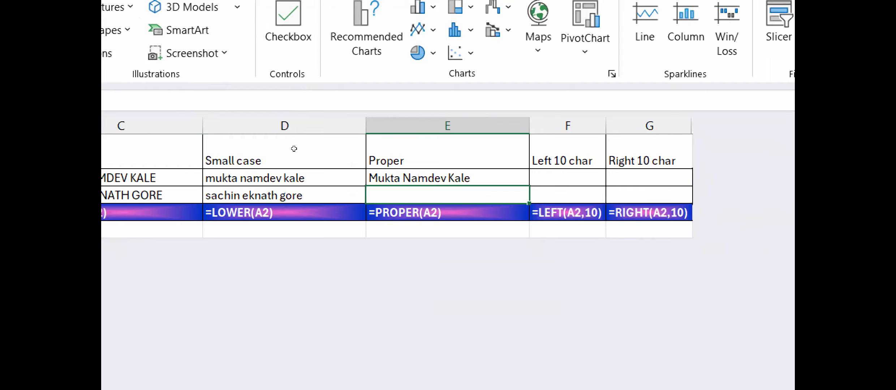
{"action": "key", "text": "ctrl+d"}
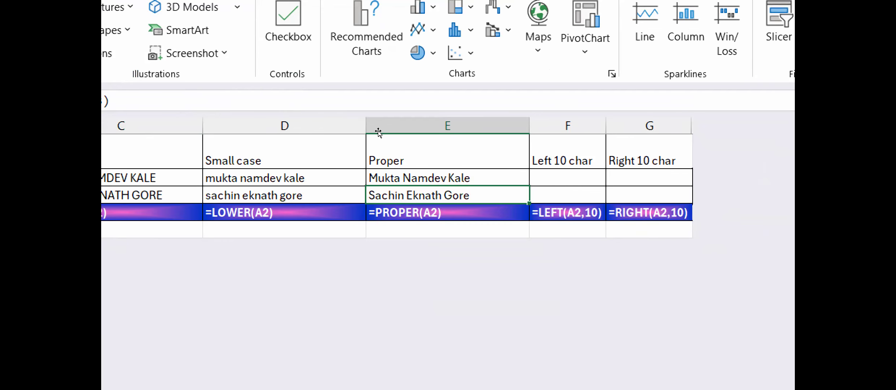
Enter =LEFT(E2,10) in cell F2 to extract the first 10 characters of the name and fill the formula down into F3.
{"action": "key", "text": "Up"}
{"action": "key", "text": "Right"}
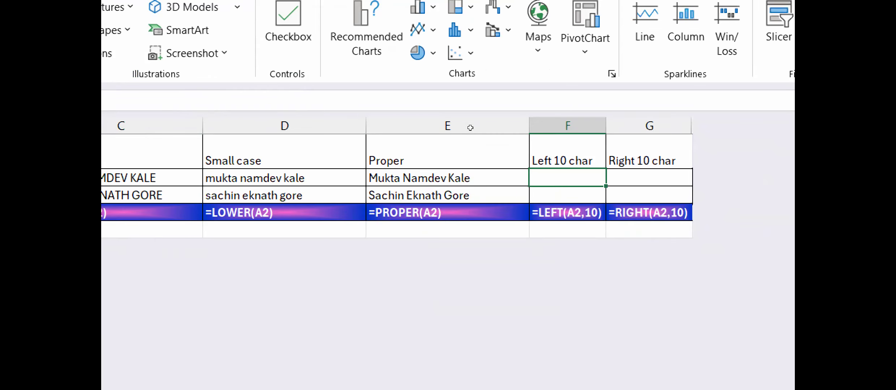
{"action": "type", "text": "="}
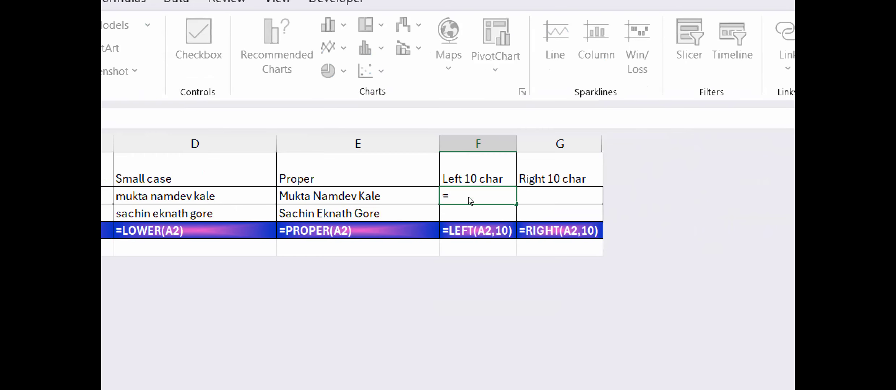
{"action": "type", "text": "le"}
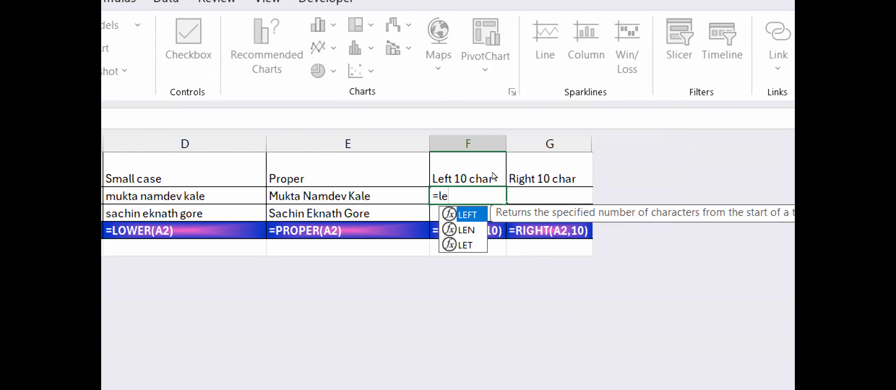
{"action": "key", "text": "Tab"}
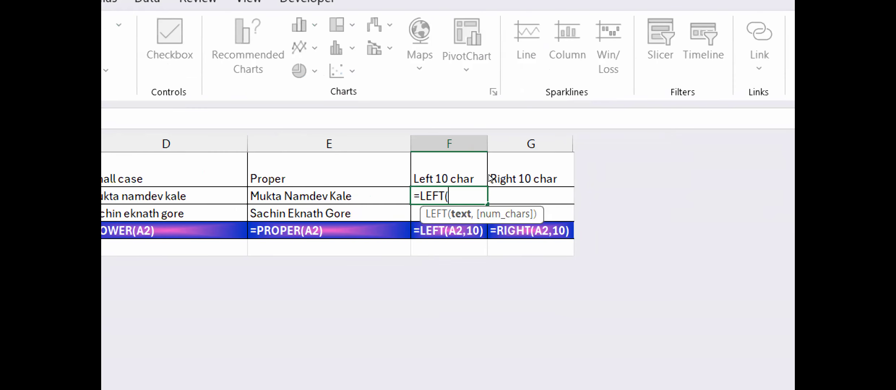
{"action": "key", "text": "Left"}
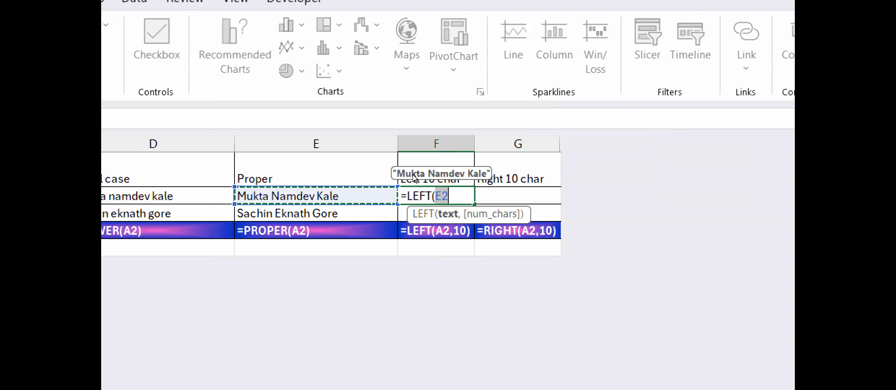
{"action": "type", "text": ","}
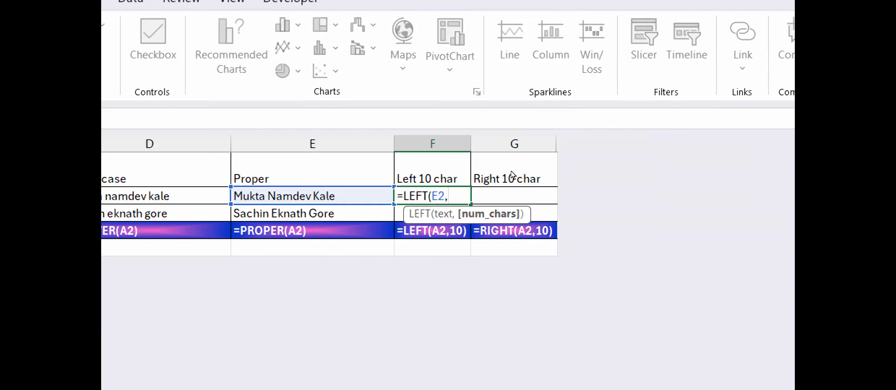
{"action": "type", "text": "10"}
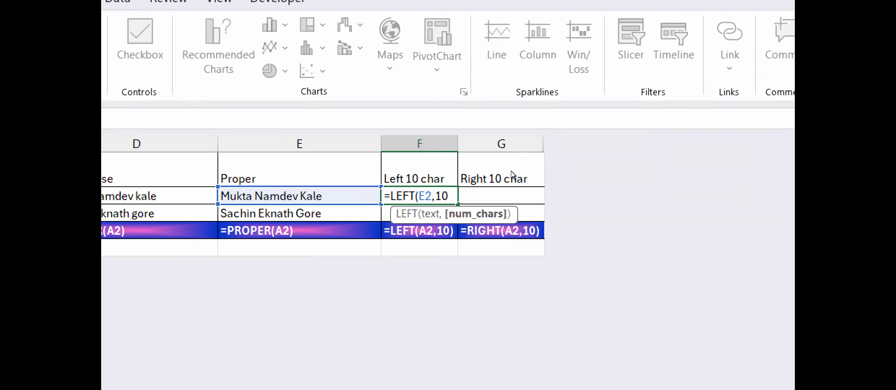
{"action": "key", "text": "Return"}
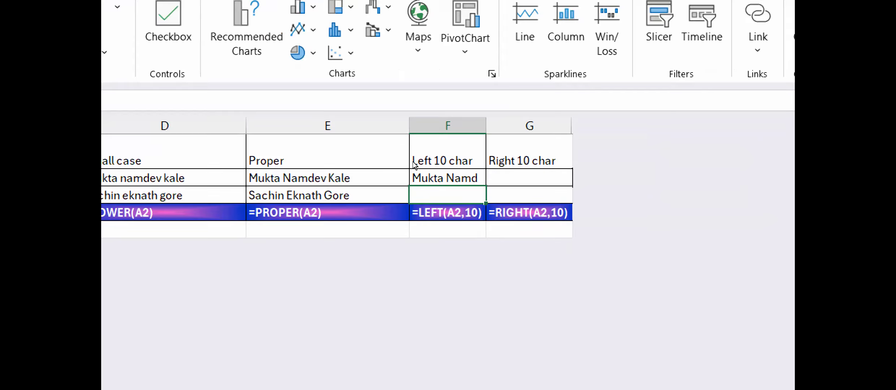
{"action": "key", "text": "ctrl+d"}
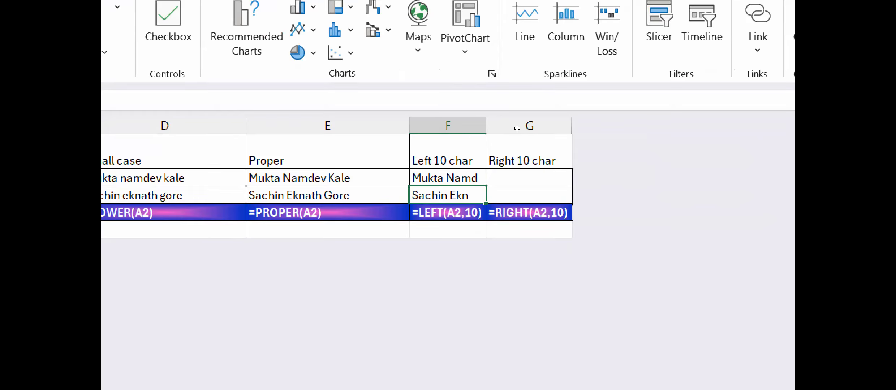
Enter =RIGHT(E2,10) in cell G2 to extract the last 10 characters of the name and fill the formula down into G3.
{"action": "key", "text": "Up"}
{"action": "key", "text": "Right"}
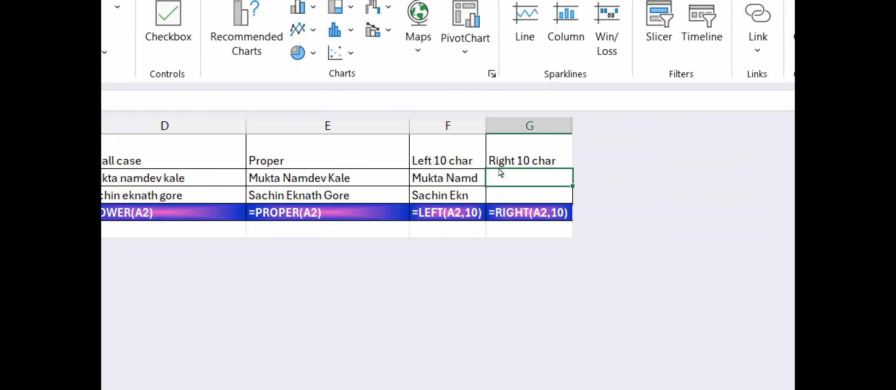
{"action": "type", "text": "=ri"}
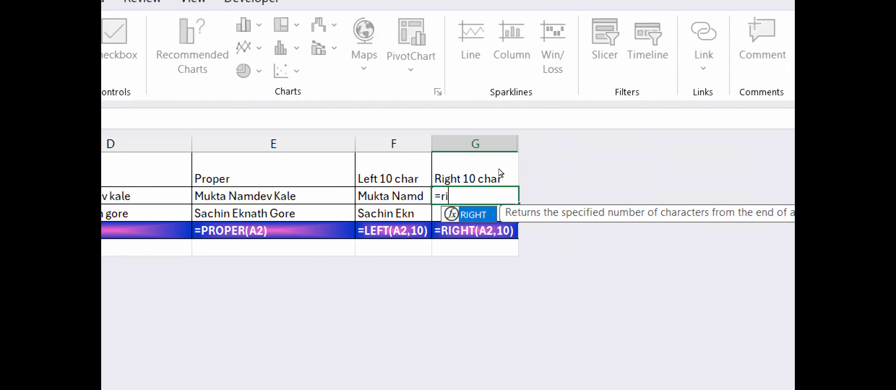
{"action": "key", "text": "Tab"}
{"action": "key", "text": "Left"}
{"action": "key", "text": "Left"}
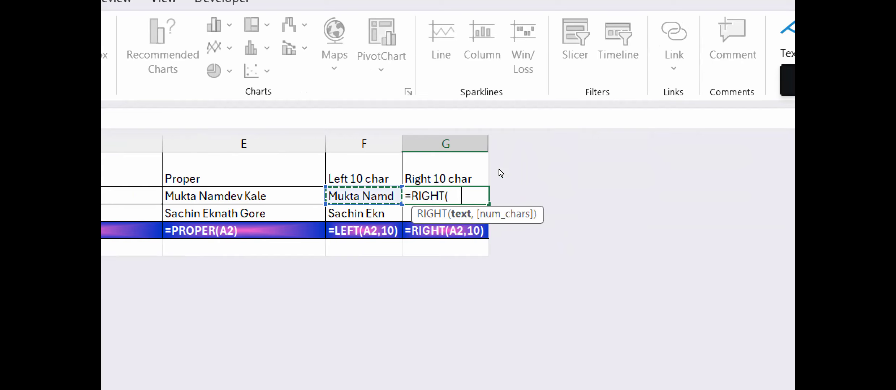
{"action": "type", "text": ","}
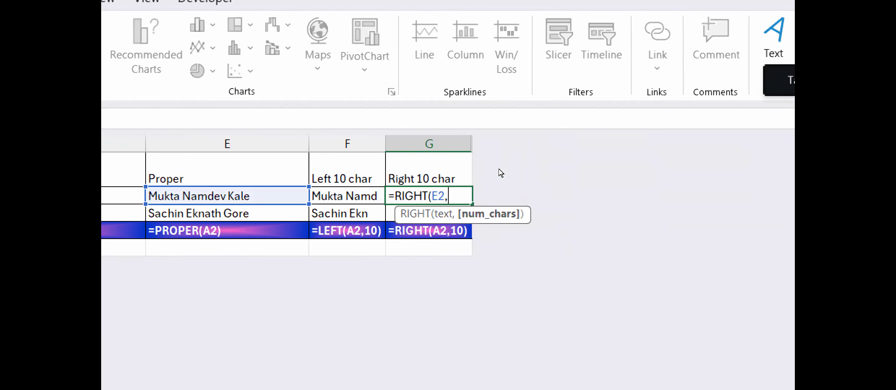
{"action": "type", "text": "10"}
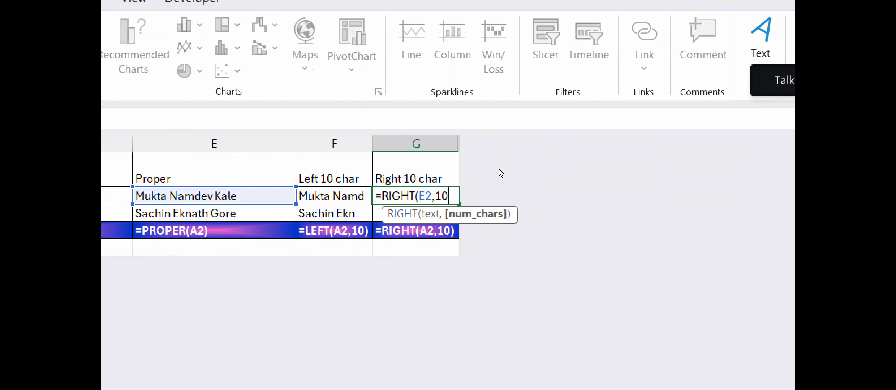
{"action": "key", "text": "Return"}
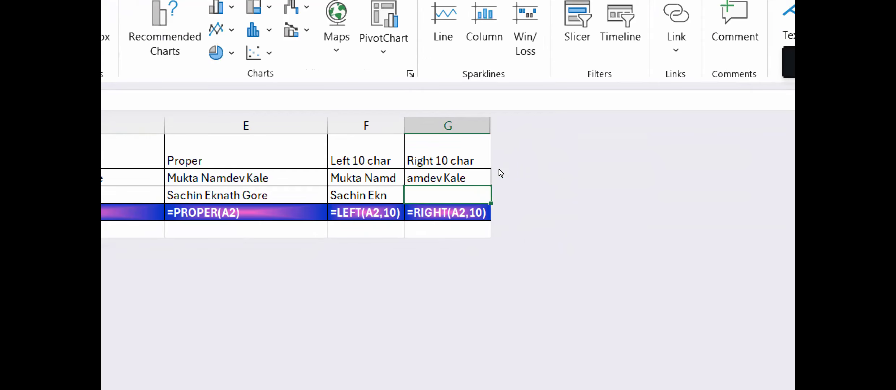
{"action": "key", "text": "ctrl+d"}
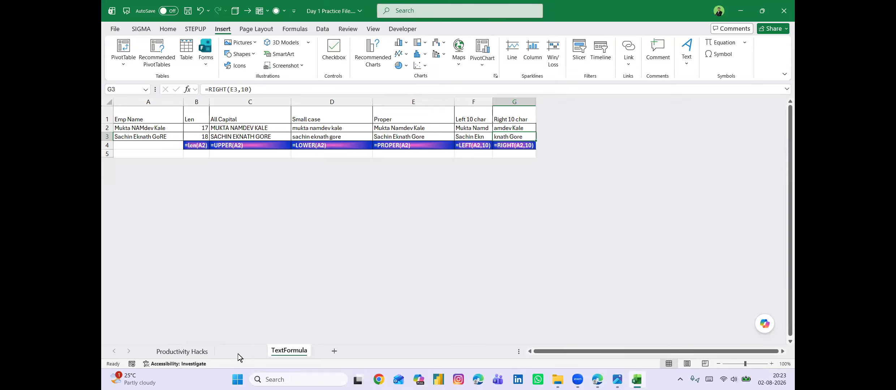
On the Table Practice sheet, convert the essential oils range A1:E57 into a table with headers.
{"action": "left_click", "coordinate": [238, 353]}
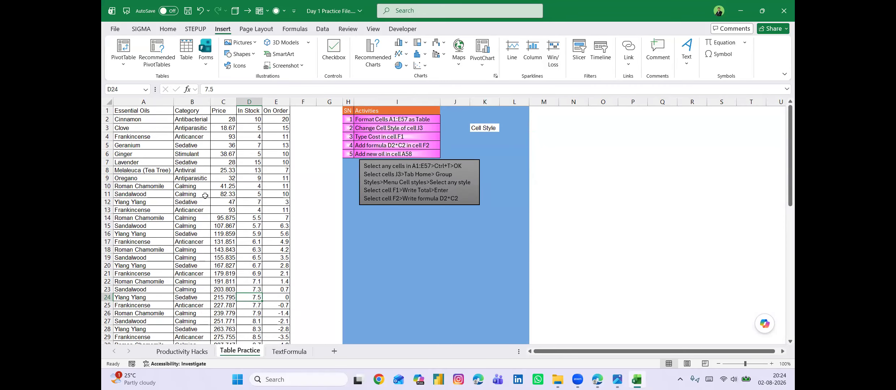
{"action": "scroll", "coordinate": [205, 195], "scroll_direction": "down", "scroll_amount": 3}
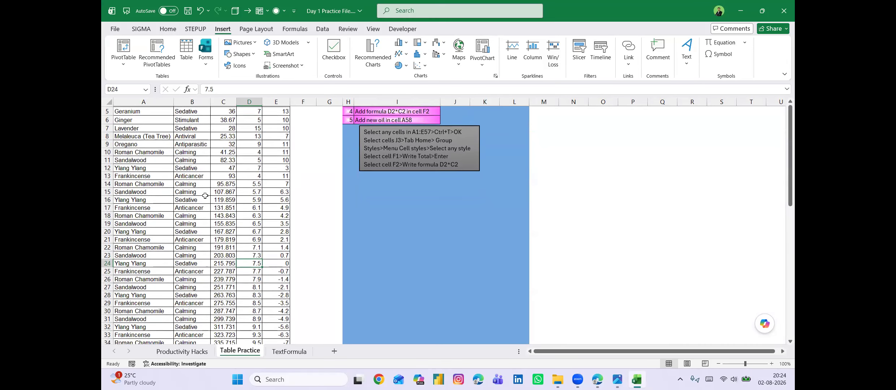
{"action": "scroll", "coordinate": [205, 196], "scroll_direction": "up", "scroll_amount": 3}
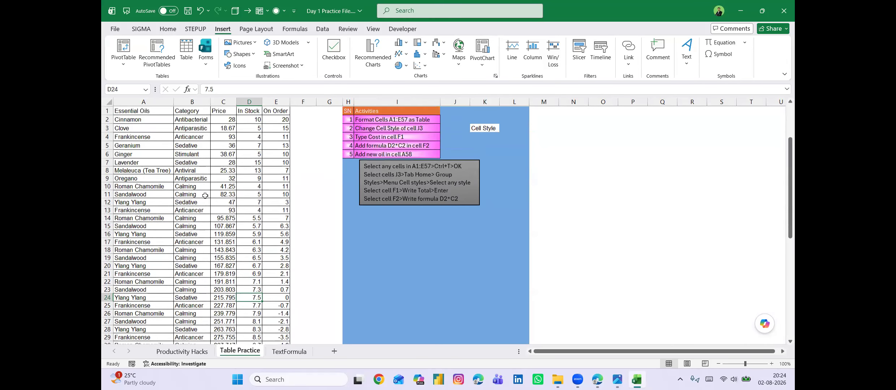
{"action": "left_click", "coordinate": [185, 171]}
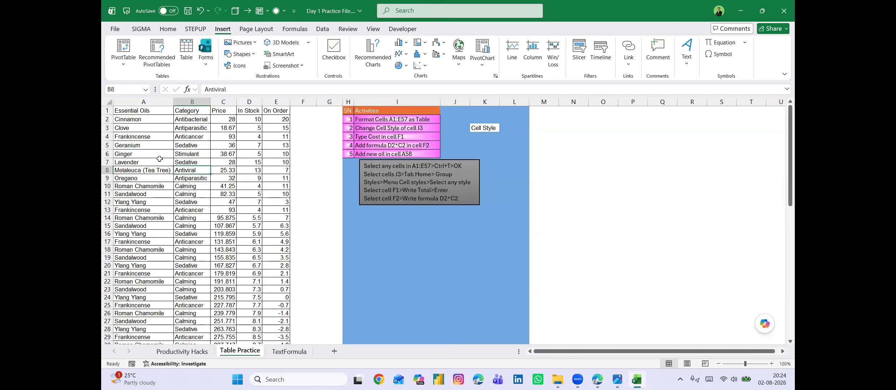
{"action": "left_click", "coordinate": [187, 154]}
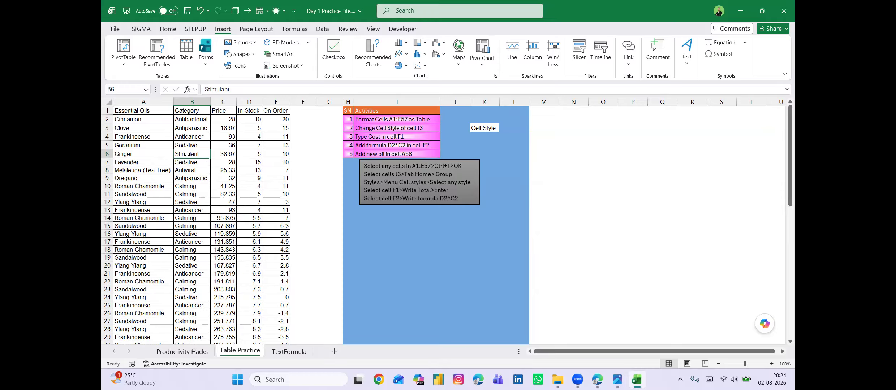
{"action": "left_click", "coordinate": [197, 180]}
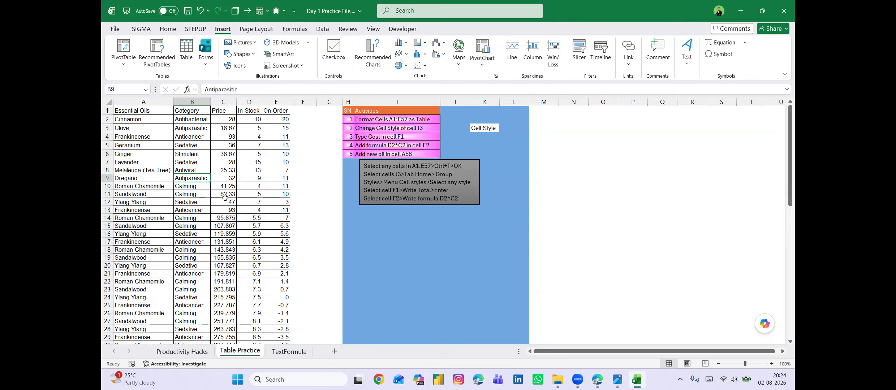
{"action": "key", "text": "ctrl+t"}
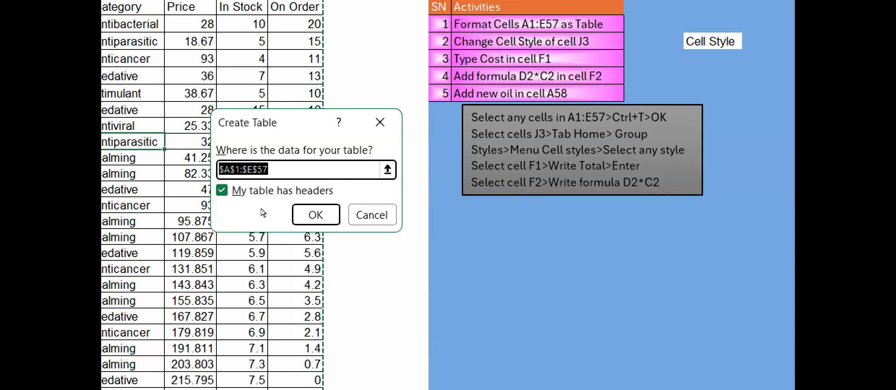
{"action": "key", "text": "super+minus"}
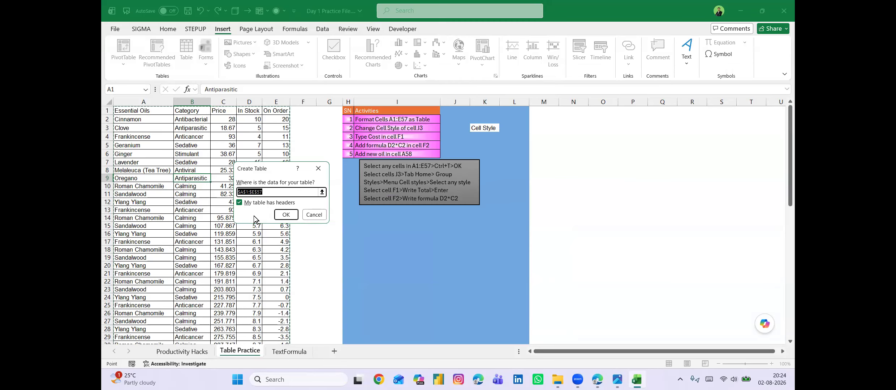
{"action": "left_click", "coordinate": [286, 215]}
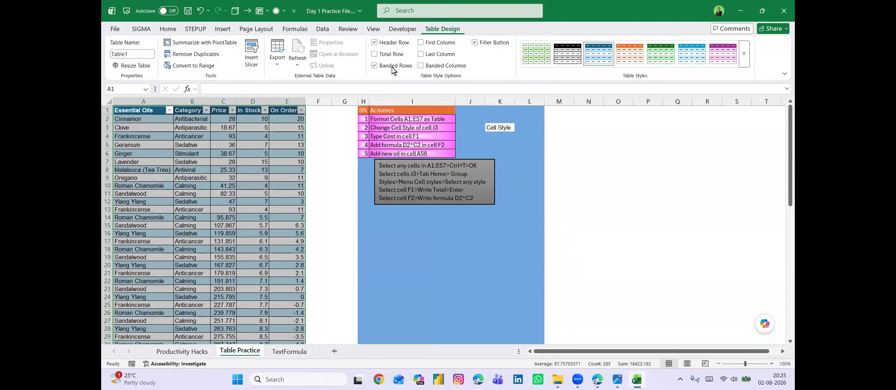
Rename the essential oils table to StepUp.
{"action": "left_click", "coordinate": [333, 142]}
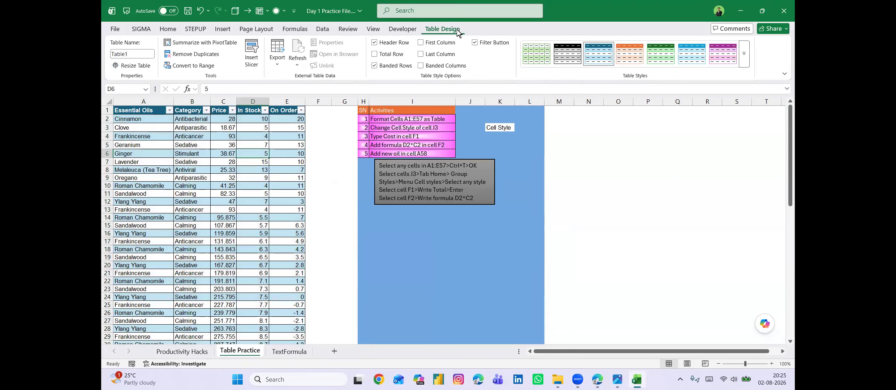
{"action": "left_click", "coordinate": [138, 54]}
{"action": "type", "text": "StepUp"}
{"action": "key", "text": "Return"}
{"action": "key", "text": "Left"}
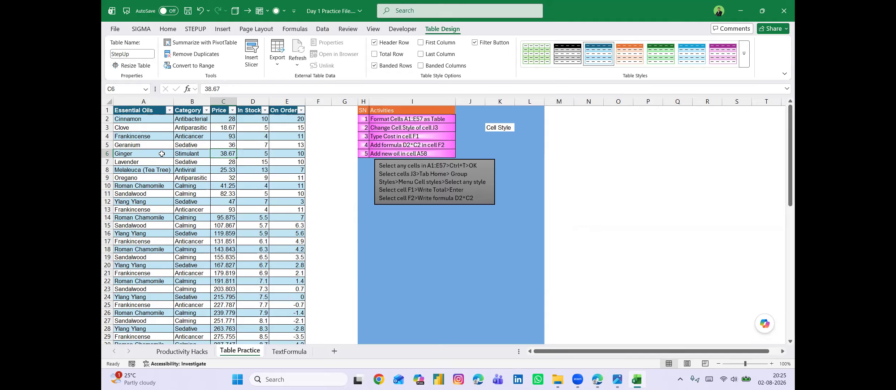
{"action": "left_click", "coordinate": [229, 165]}
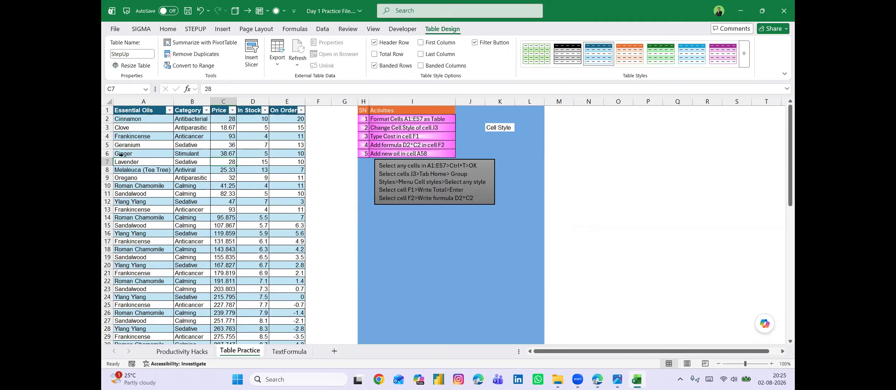
{"action": "left_click", "coordinate": [109, 154]}
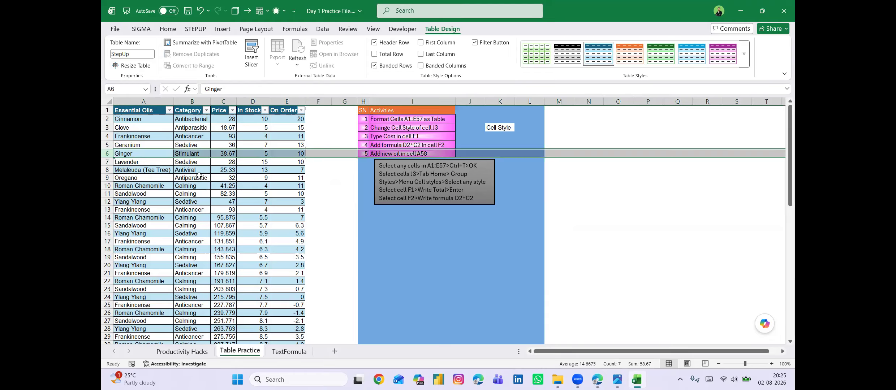
{"action": "left_click", "coordinate": [199, 176]}
{"action": "left_click", "coordinate": [201, 205]}
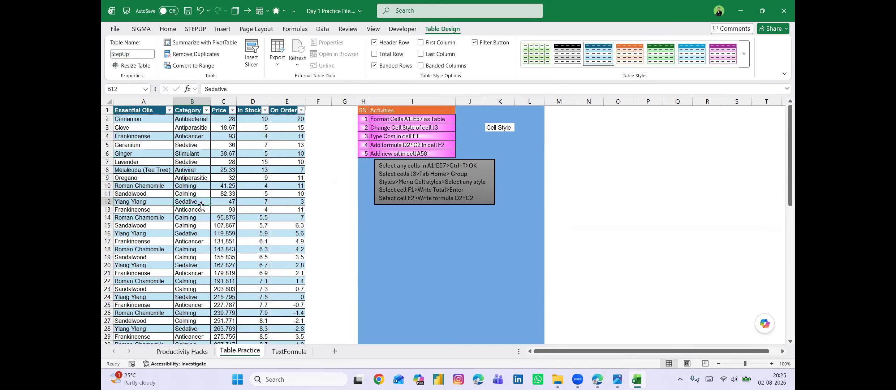
Apply the purple banded style from the first row of the Medium table styles to the StepUp table.
{"action": "left_click", "coordinate": [234, 162]}
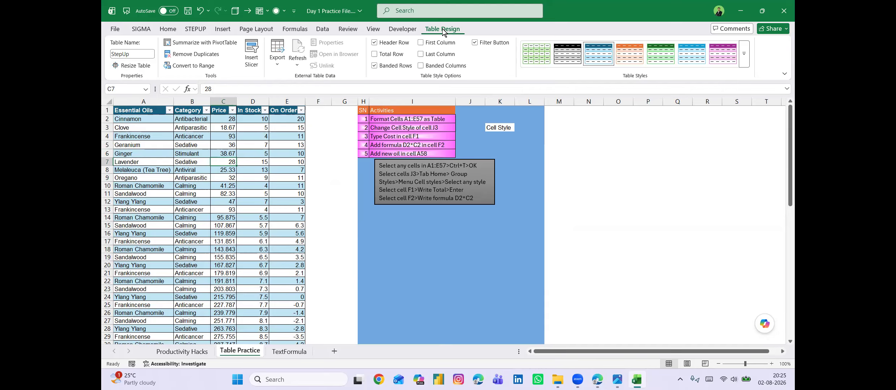
{"action": "left_click", "coordinate": [744, 53]}
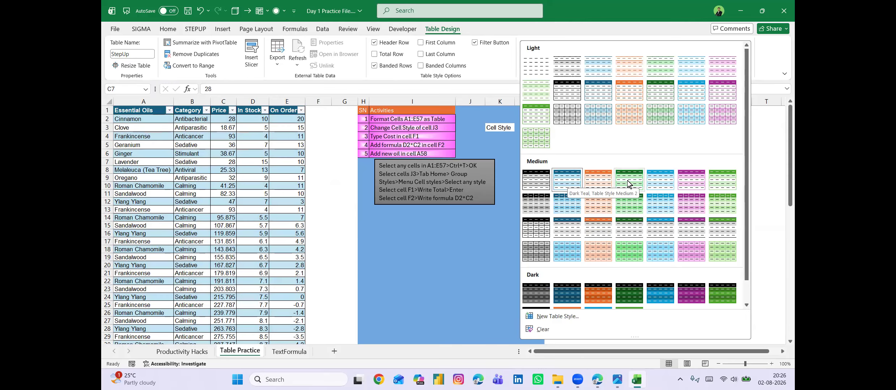
{"action": "left_click", "coordinate": [684, 183]}
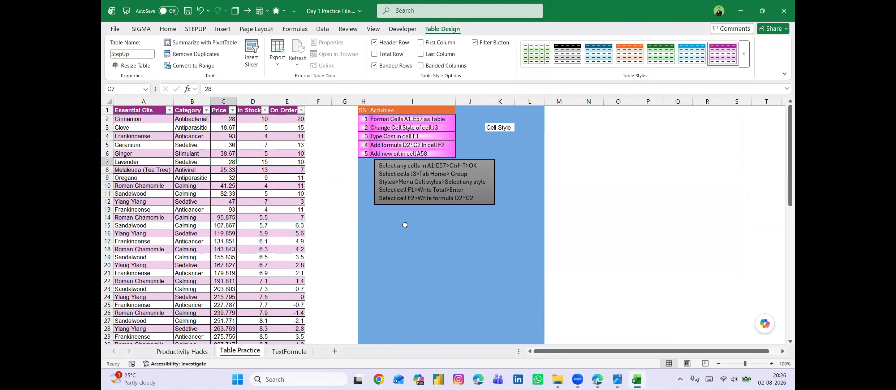
{"action": "left_click", "coordinate": [271, 197]}
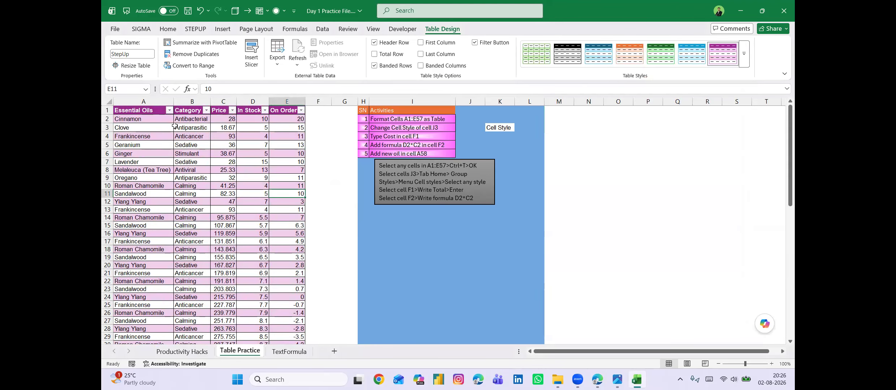
View the filter options of the Essential Oils column and turn off the filter buttons in the table's header row.
{"action": "left_click", "coordinate": [169, 111]}
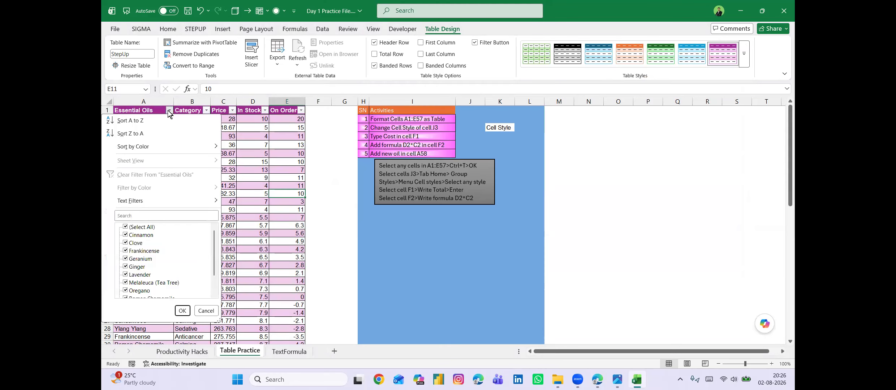
{"action": "left_click", "coordinate": [275, 180]}
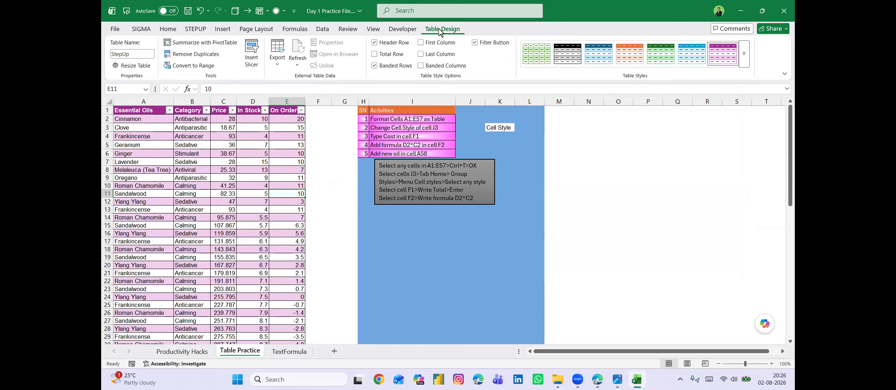
{"action": "left_click", "coordinate": [475, 43]}
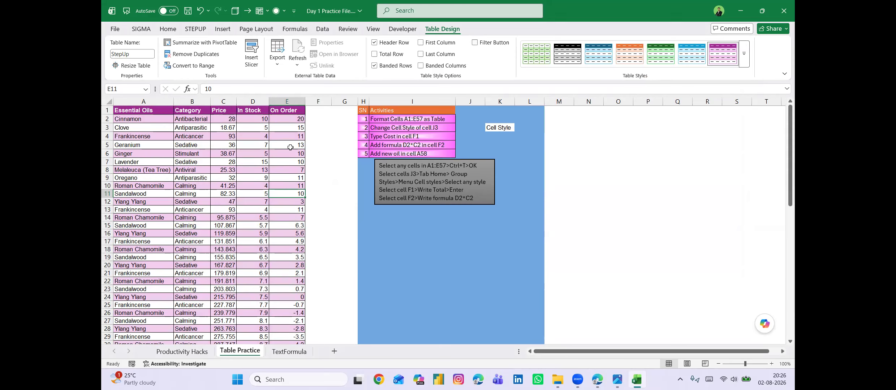
{"action": "left_click", "coordinate": [274, 160]}
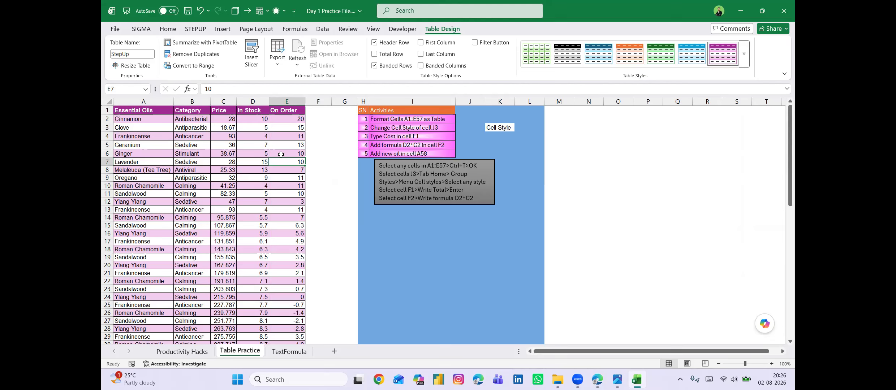
{"action": "left_click", "coordinate": [319, 114]}
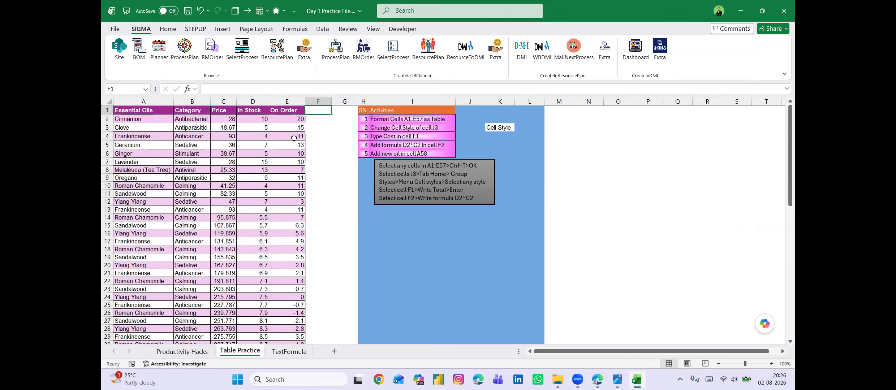
{"action": "left_click", "coordinate": [233, 135]}
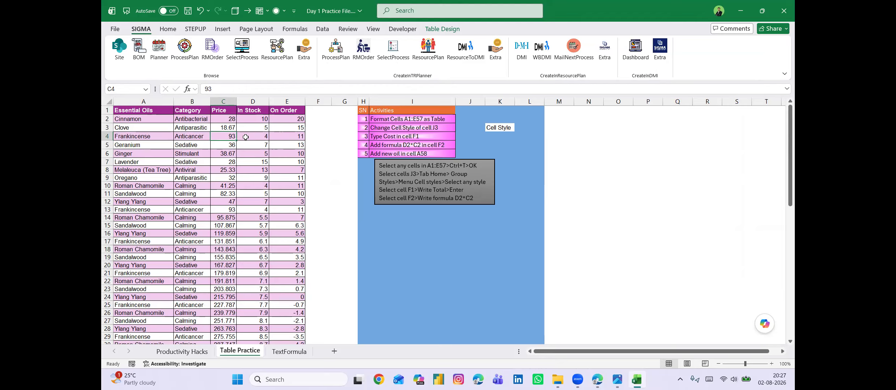
{"action": "left_click", "coordinate": [253, 120]}
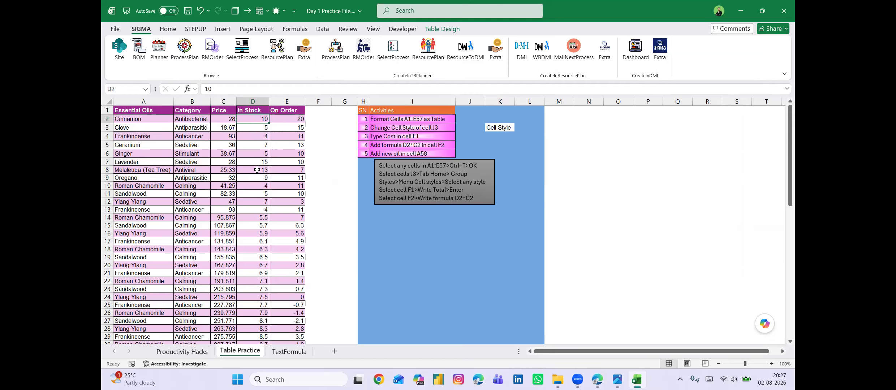
{"action": "left_click", "coordinate": [227, 120]}
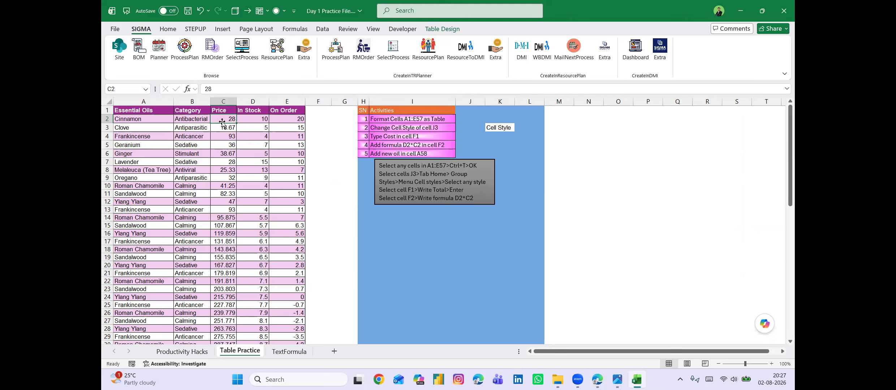
{"action": "left_click", "coordinate": [253, 121]}
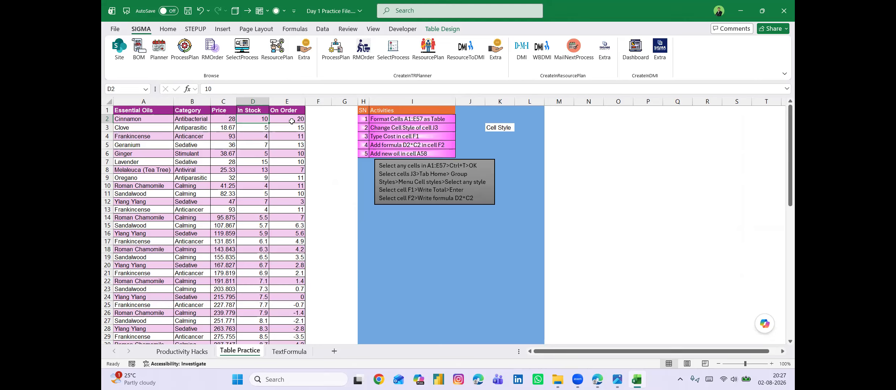
{"action": "left_click", "coordinate": [315, 120]}
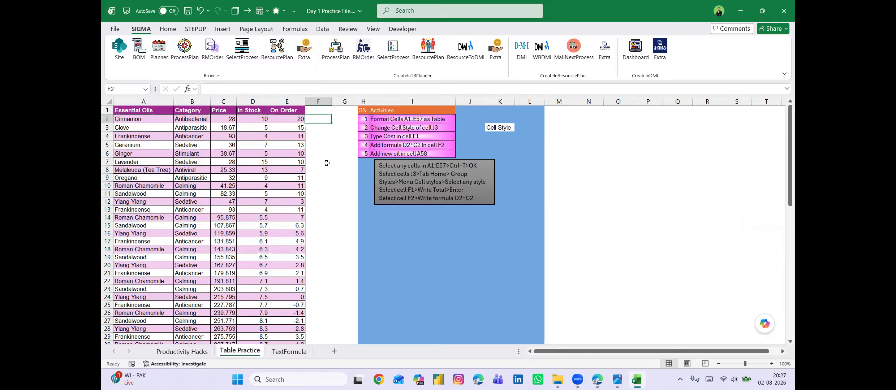
{"action": "left_click", "coordinate": [320, 109]}
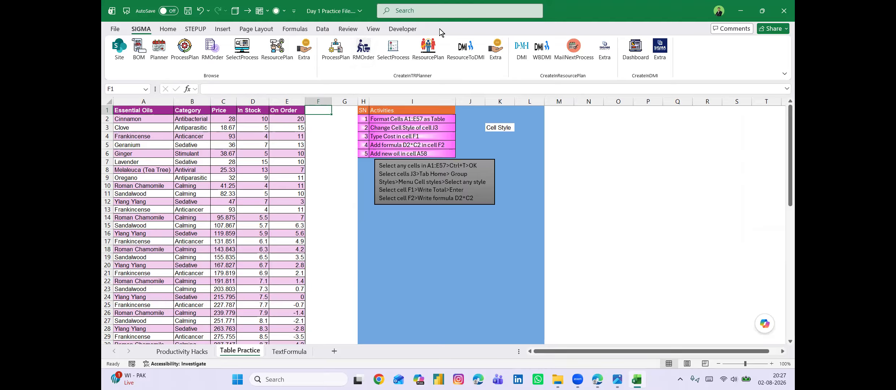
{"action": "left_click", "coordinate": [288, 114]}
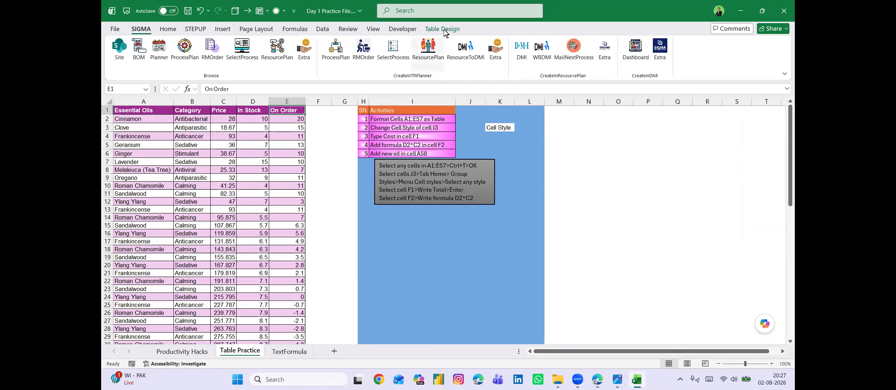
Add a Cost column to the table by entering the header Cost in cell F1.
{"action": "left_click", "coordinate": [317, 111]}
{"action": "type", "text": "Co"}
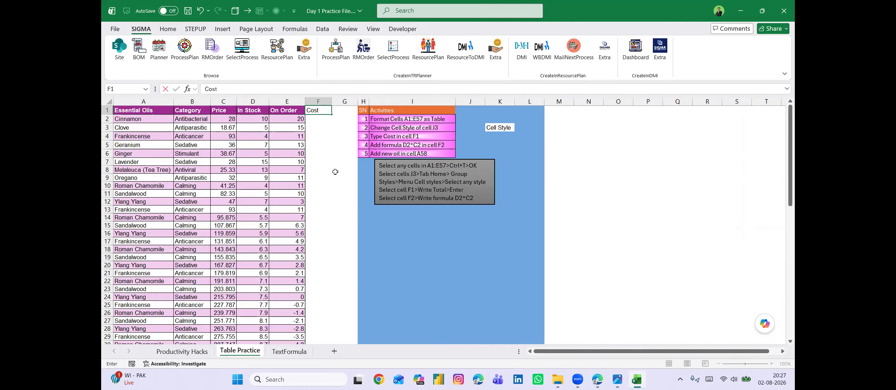
{"action": "type", "text": "st"}
{"action": "key", "text": "Return"}
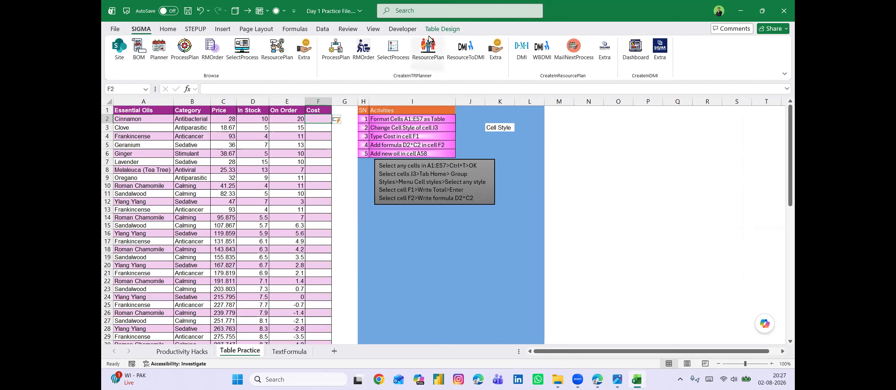
{"action": "left_click", "coordinate": [450, 28]}
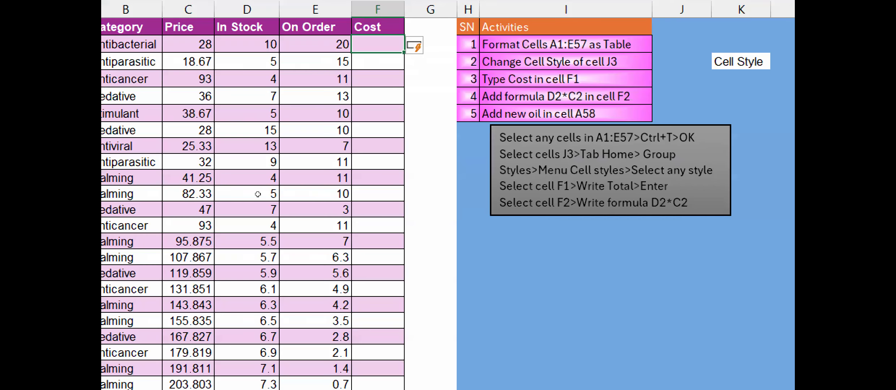
{"action": "type", "text": "="}
{"action": "left_click", "coordinate": [220, 44]}
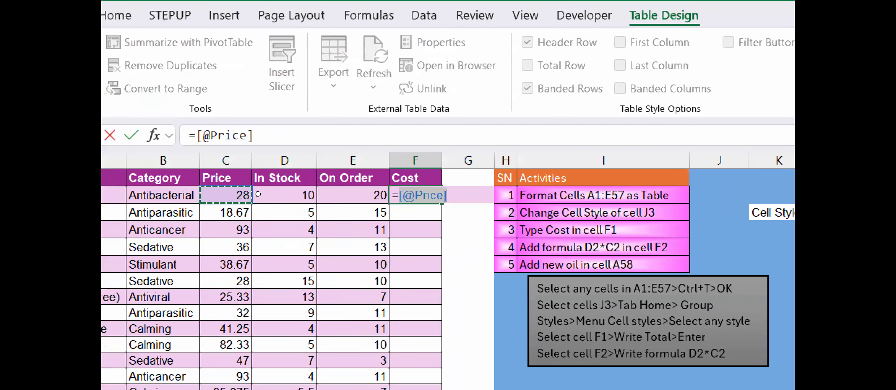
{"action": "type", "text": "*"}
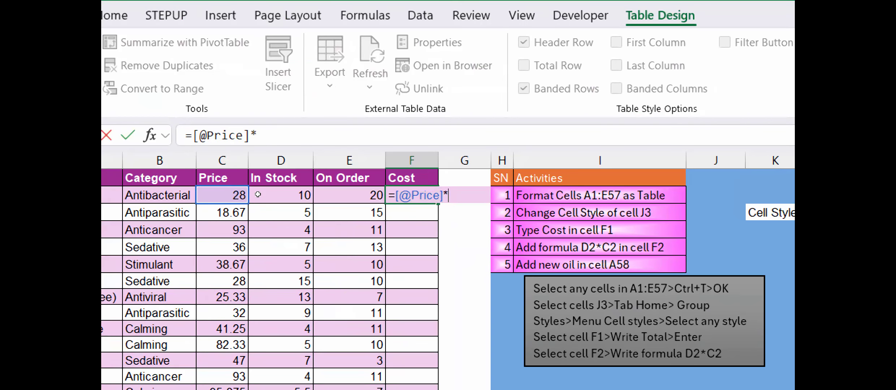
{"action": "left_click", "coordinate": [330, 195]}
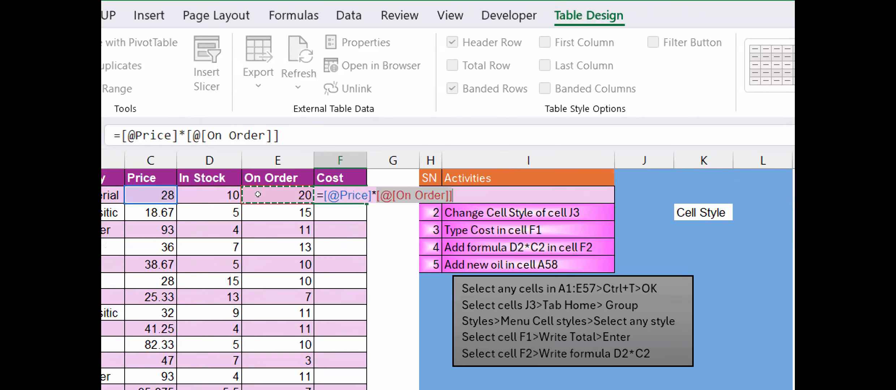
{"action": "key", "text": "Left"}
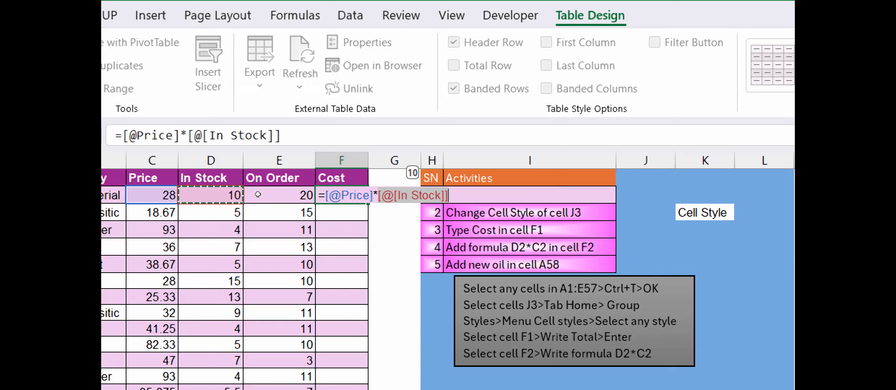
{"action": "key", "text": "Return"}
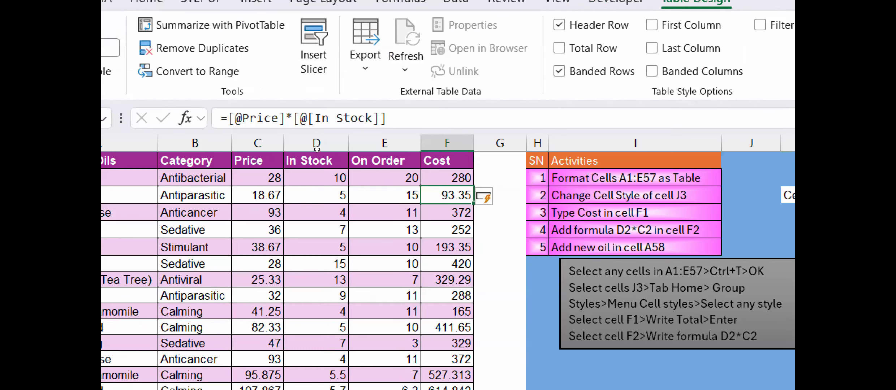
Examine the calculated Cost column down the table and the structured references in cell F2's formula.
{"action": "key", "text": "Up"}
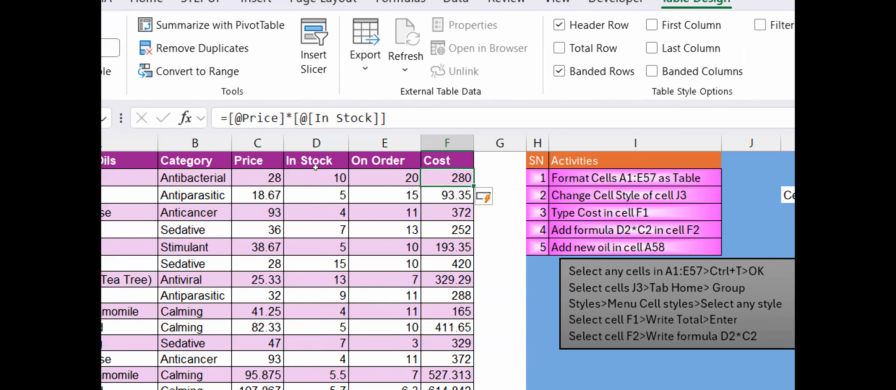
{"action": "scroll", "coordinate": [317, 193], "scroll_direction": "down", "scroll_amount": 3}
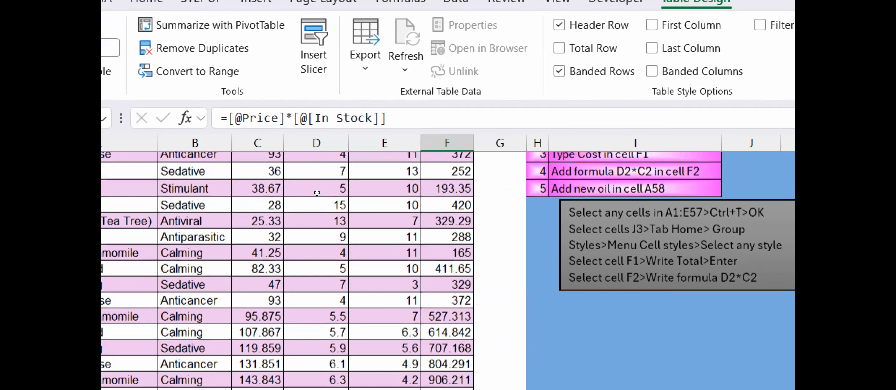
{"action": "scroll", "coordinate": [318, 193], "scroll_direction": "down", "scroll_amount": 4}
{"action": "scroll", "coordinate": [317, 193], "scroll_direction": "down", "scroll_amount": 3}
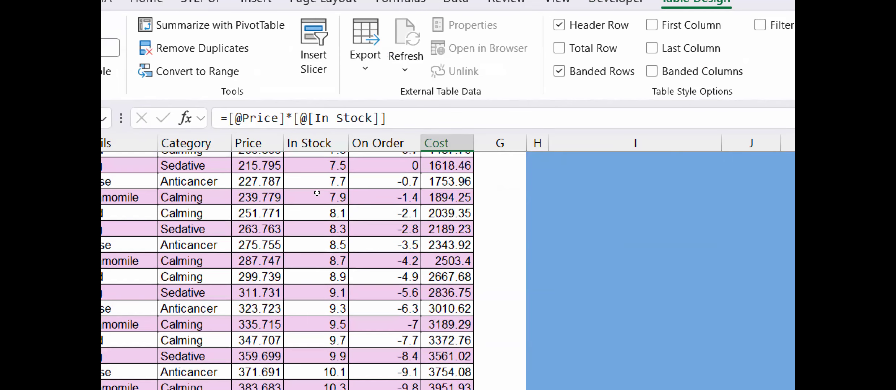
{"action": "scroll", "coordinate": [317, 193], "scroll_direction": "down", "scroll_amount": 2}
{"action": "scroll", "coordinate": [318, 193], "scroll_direction": "up", "scroll_amount": 2}
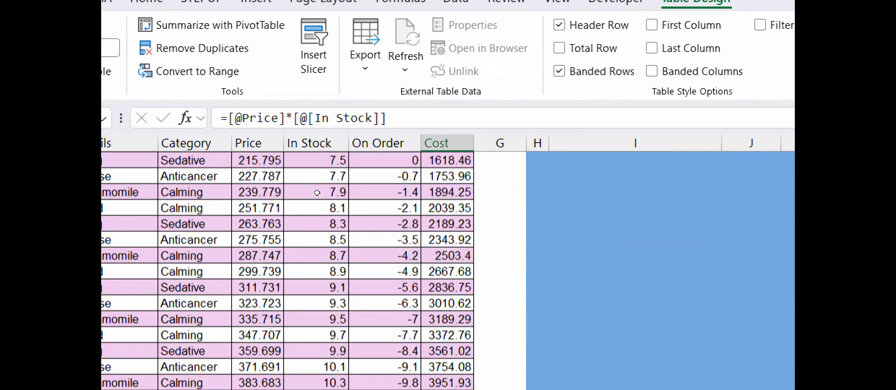
{"action": "scroll", "coordinate": [317, 193], "scroll_direction": "up", "scroll_amount": 10}
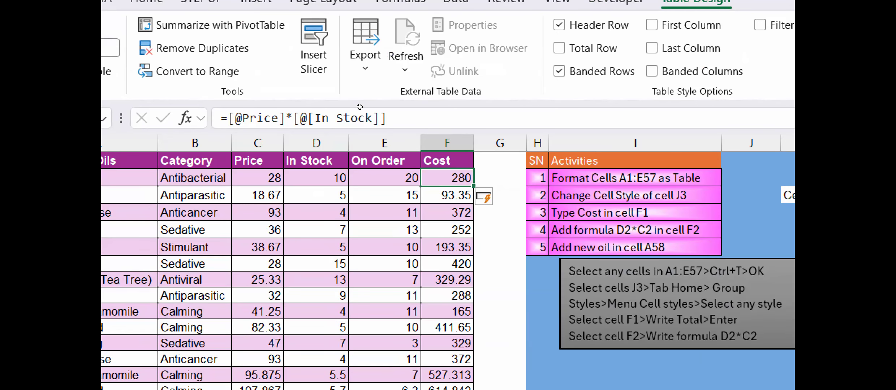
{"action": "key", "text": "Right"}
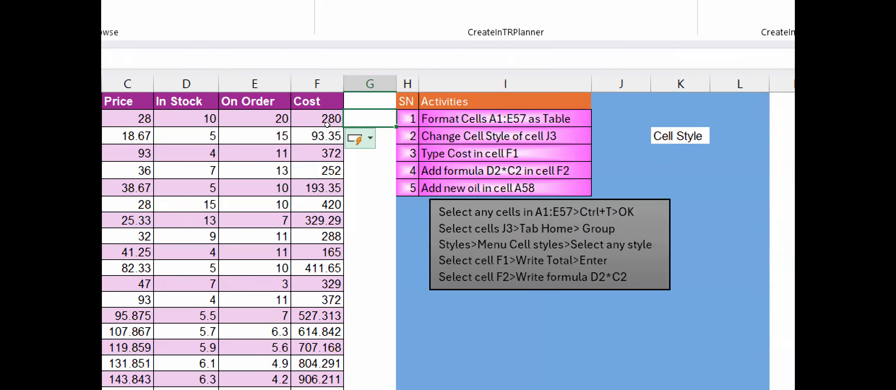
{"action": "left_click", "coordinate": [320, 119]}
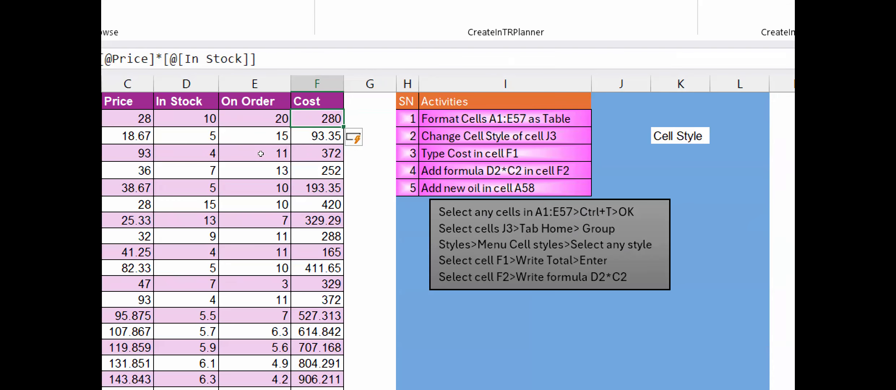
{"action": "key", "text": "F2"}
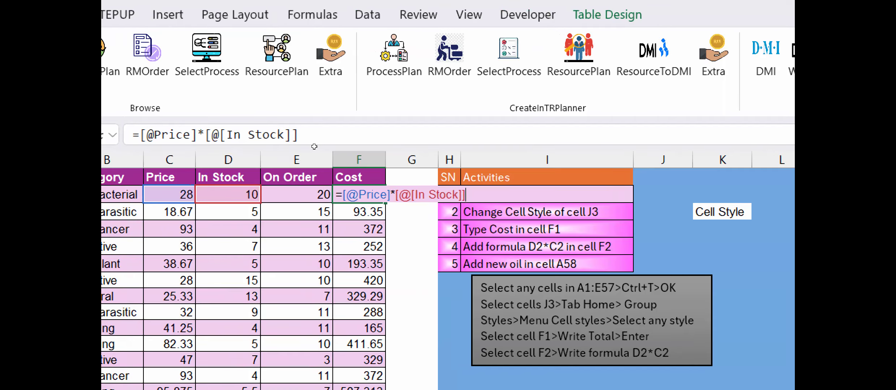
{"action": "key", "text": "ctrl+Return"}
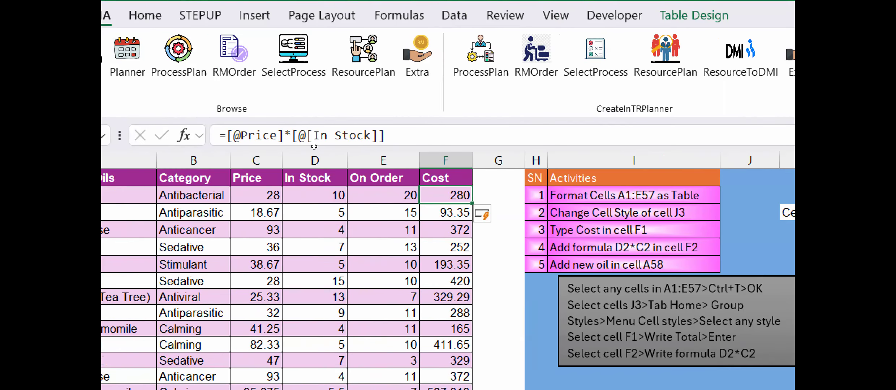
Compare the column headings at the table's last row with a cell selected inside and below the table, and return to cell A1.
{"action": "key", "text": "ctrl+Down"}
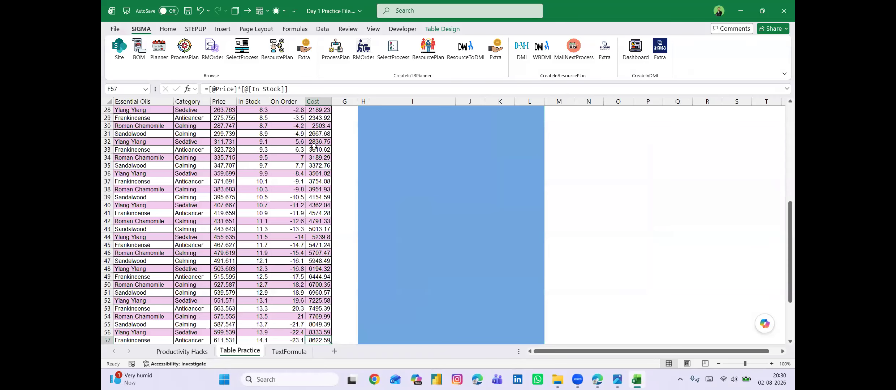
{"action": "scroll", "coordinate": [291, 237], "scroll_direction": "down", "scroll_amount": 2}
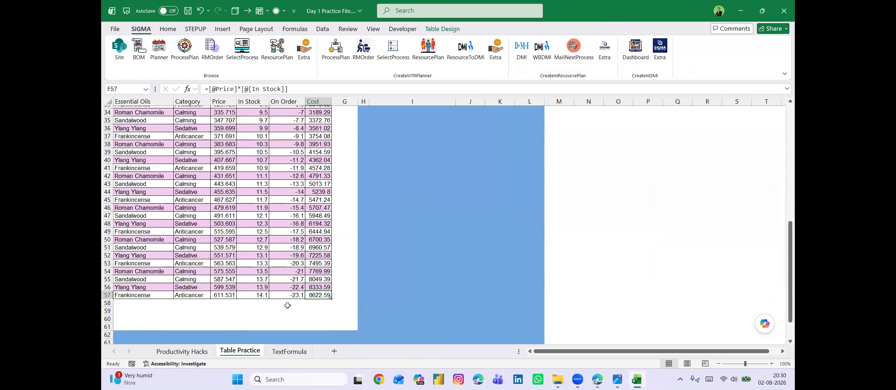
{"action": "left_click", "coordinate": [289, 309]}
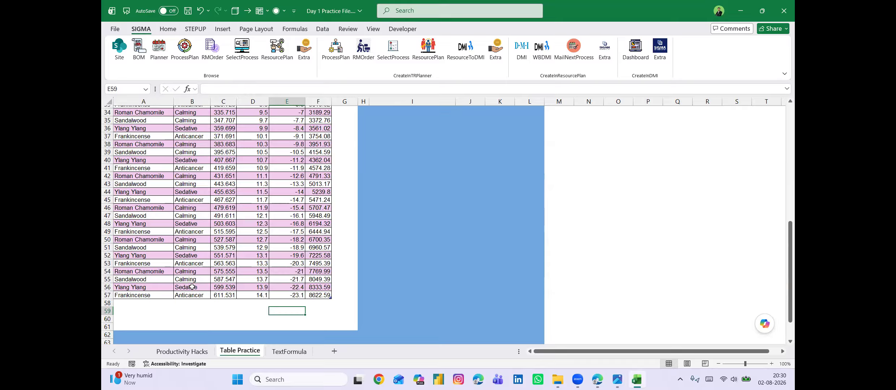
{"action": "key", "text": "Up"}
{"action": "key", "text": "Up"}
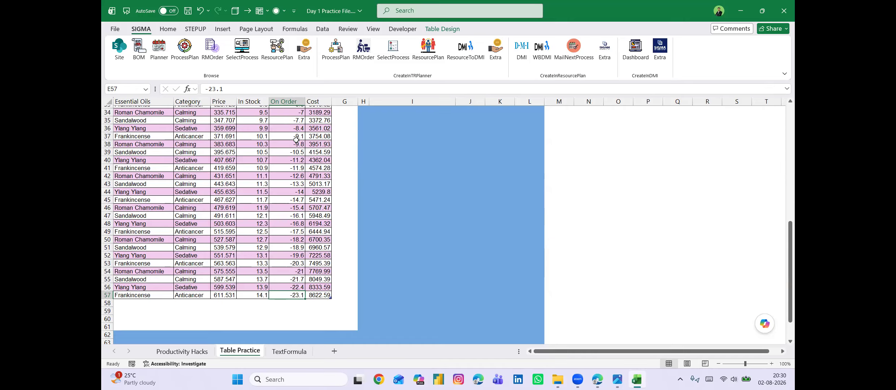
{"action": "key", "text": "Down"}
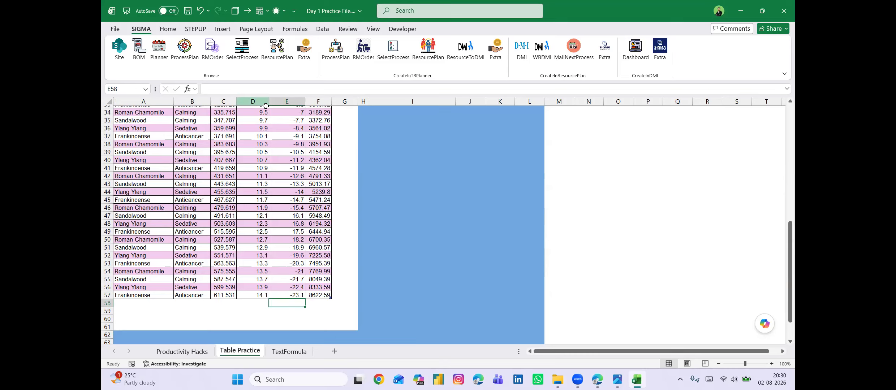
{"action": "key", "text": "Up"}
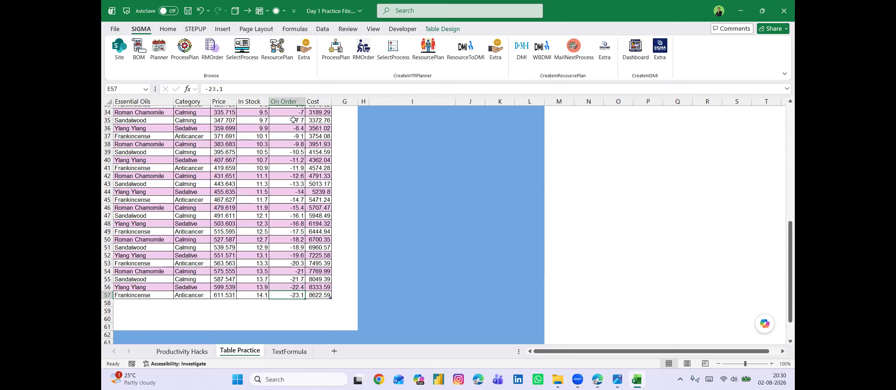
{"action": "key", "text": "ctrl+Home"}
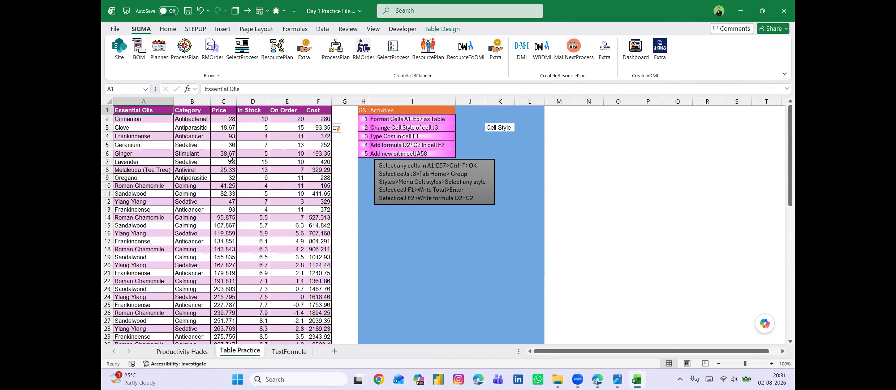
Insert slicers for Essential Oils and Category and place them side by side next to the table.
{"action": "left_click", "coordinate": [274, 144]}
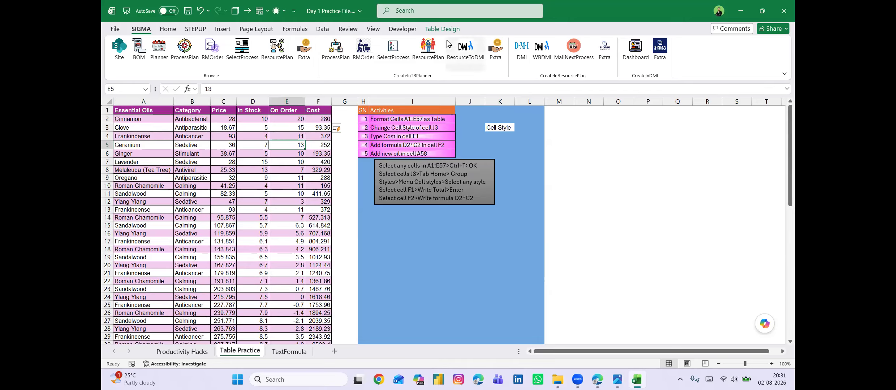
{"action": "left_click", "coordinate": [442, 29]}
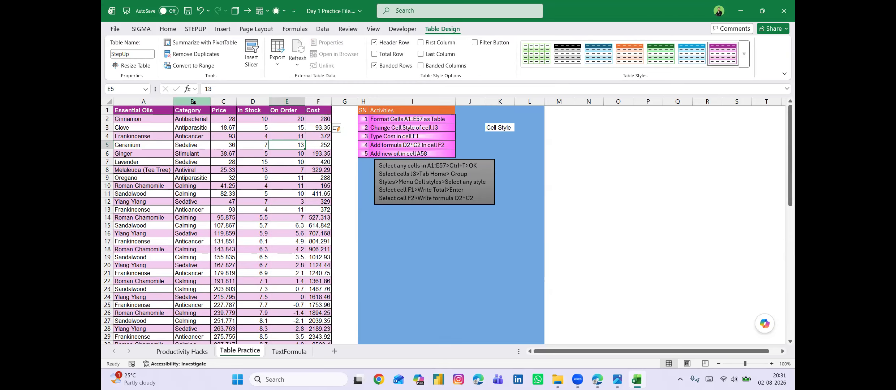
{"action": "left_click", "coordinate": [252, 53]}
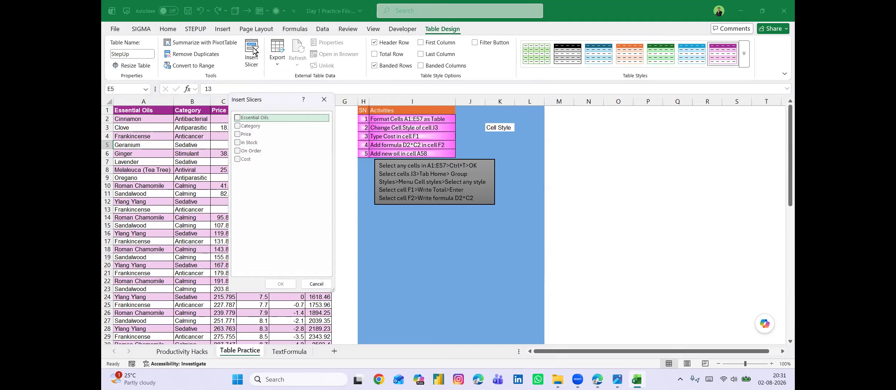
{"action": "left_click", "coordinate": [238, 118]}
{"action": "left_click", "coordinate": [238, 126]}
{"action": "left_click", "coordinate": [281, 284]}
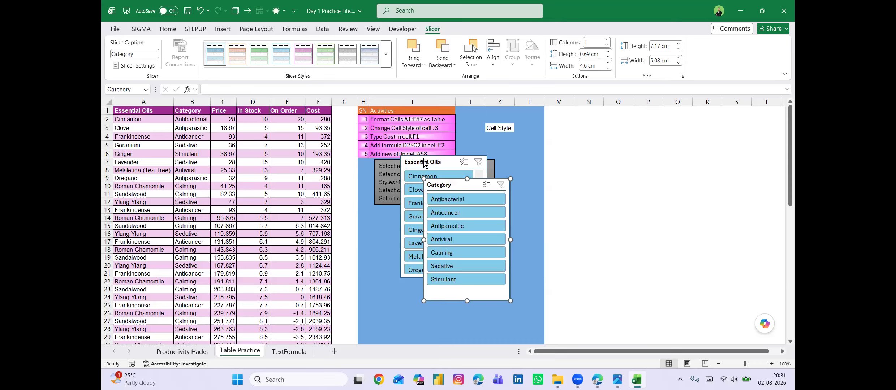
{"action": "left_click_drag", "start_coordinate": [424, 159], "coordinate": [359, 112]}
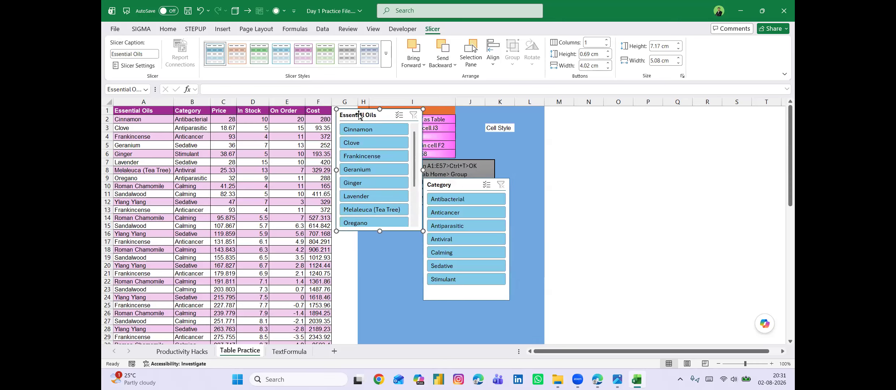
{"action": "left_click_drag", "start_coordinate": [455, 185], "coordinate": [460, 114]}
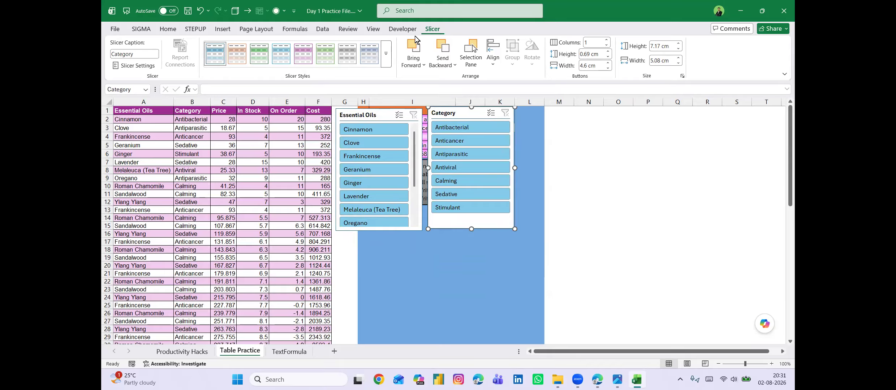
Apply the light green Dark slicer style to the Category slicer and the dark green Dark style to the Essential Oils slicer.
{"action": "left_click", "coordinate": [386, 53]}
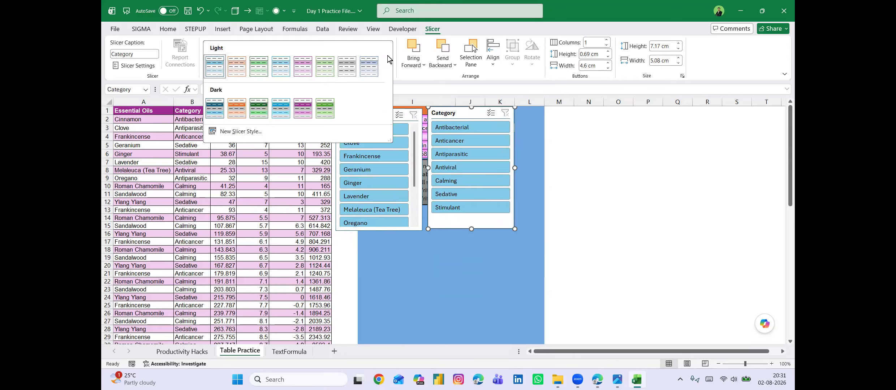
{"action": "left_click", "coordinate": [325, 108]}
{"action": "left_click", "coordinate": [363, 116]}
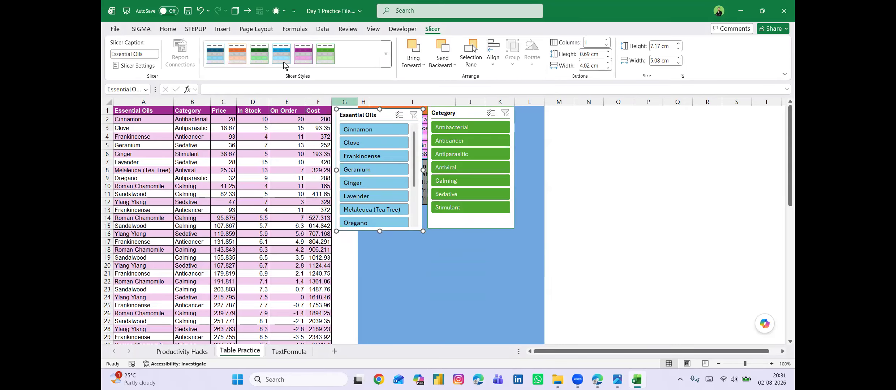
{"action": "left_click", "coordinate": [260, 53]}
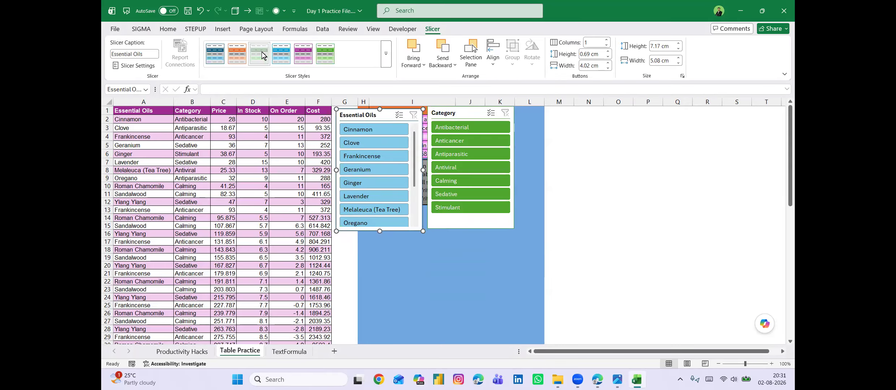
{"action": "left_click", "coordinate": [422, 269]}
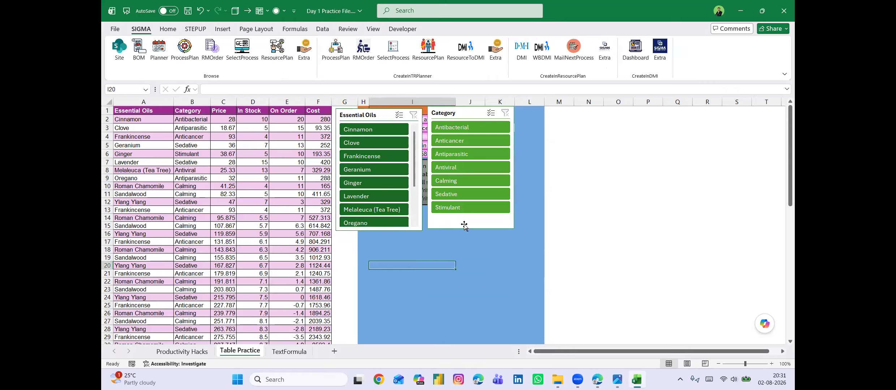
Filter the table with the Category slicer to Calming, Antibacterial and Stimulant.
{"action": "left_click", "coordinate": [470, 181]}
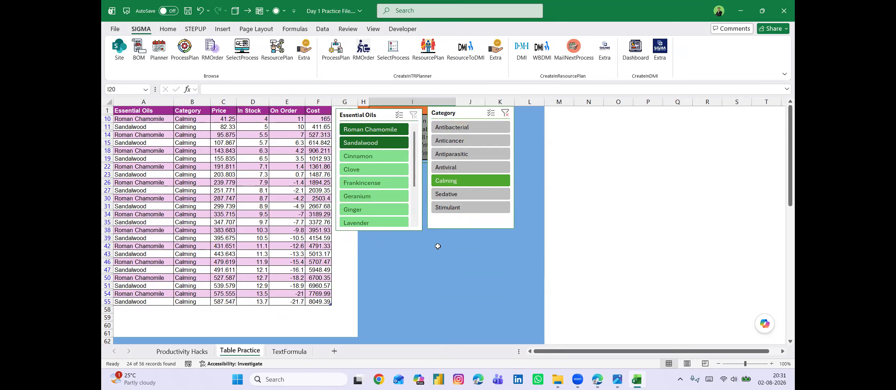
{"action": "left_click", "coordinate": [474, 126], "text": "ctrl"}
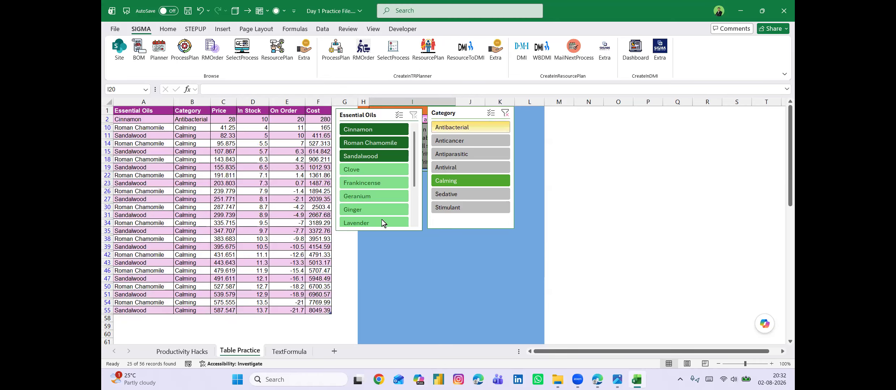
{"action": "left_click", "coordinate": [472, 208], "text": "ctrl"}
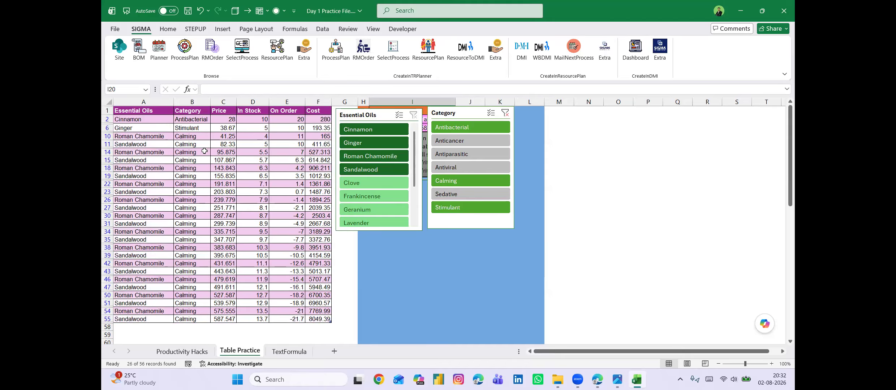
Add Antiparasitic to the Category slicer selection and narrow the Essential Oils slicer to Cinnamon, Clove and Ginger.
{"action": "left_click", "coordinate": [469, 154], "text": "ctrl"}
{"action": "scroll", "coordinate": [239, 229], "scroll_direction": "down", "scroll_amount": 3}
{"action": "scroll", "coordinate": [239, 230], "scroll_direction": "up", "scroll_amount": 3}
{"action": "scroll", "coordinate": [240, 230], "scroll_direction": "down", "scroll_amount": 1}
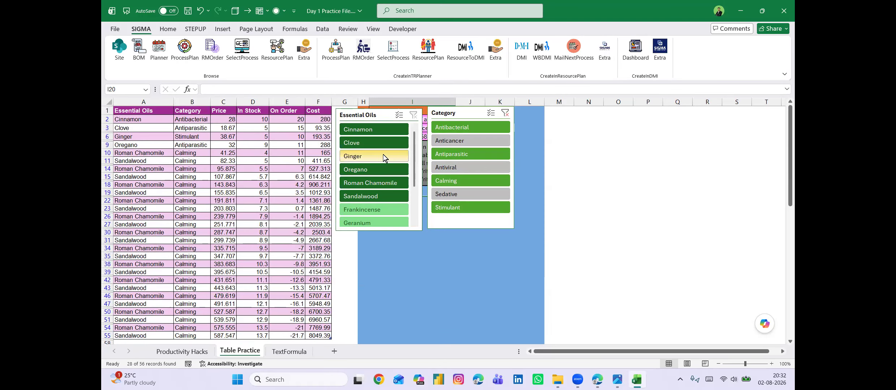
{"action": "left_click", "coordinate": [372, 156]}
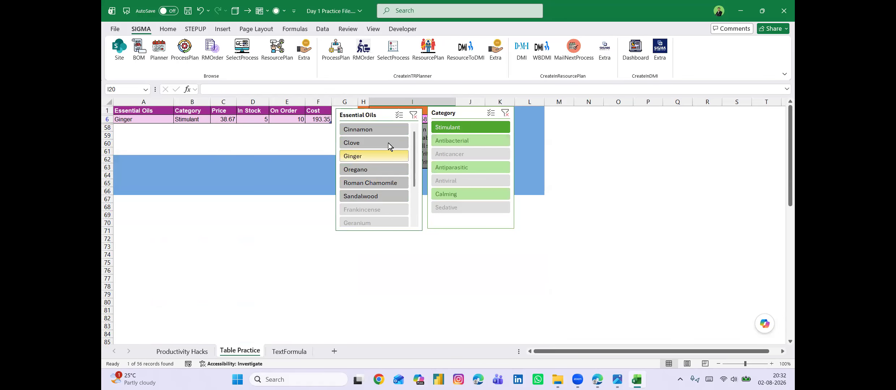
{"action": "left_click", "coordinate": [377, 132], "text": "ctrl"}
{"action": "left_click", "coordinate": [378, 141], "text": "ctrl"}
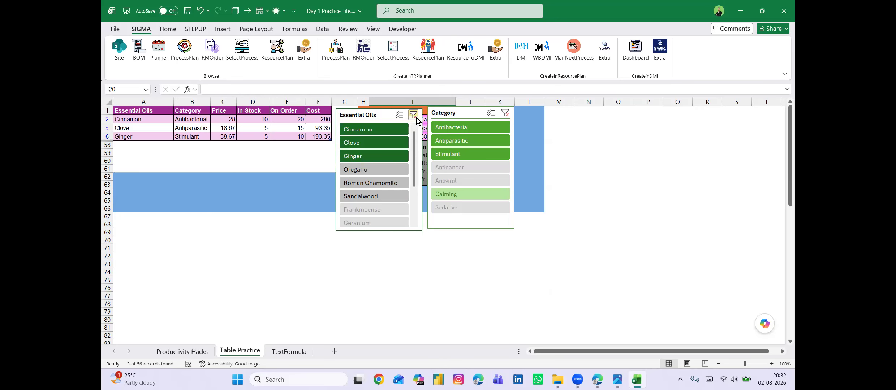
Clear the filters of both the Essential Oils and Category slicers.
{"action": "left_click", "coordinate": [414, 116]}
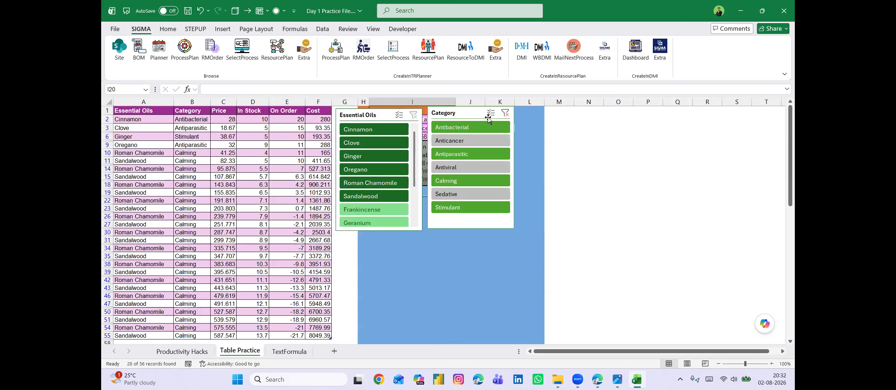
{"action": "left_click", "coordinate": [505, 115]}
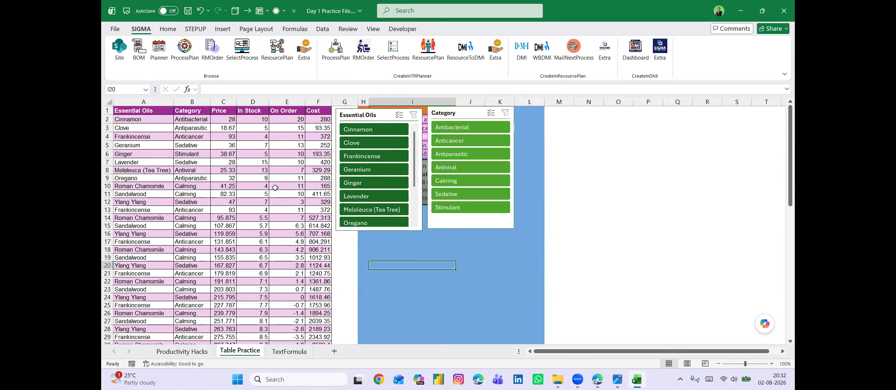
Filter the Essential Oils slicer to the range from Cinnamon through Ginger, and clear that filter.
{"action": "left_click", "coordinate": [367, 129]}
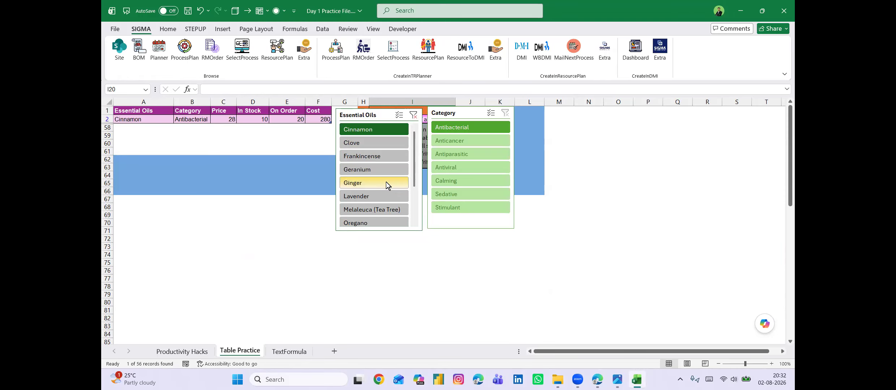
{"action": "left_click", "coordinate": [360, 185], "text": "shift"}
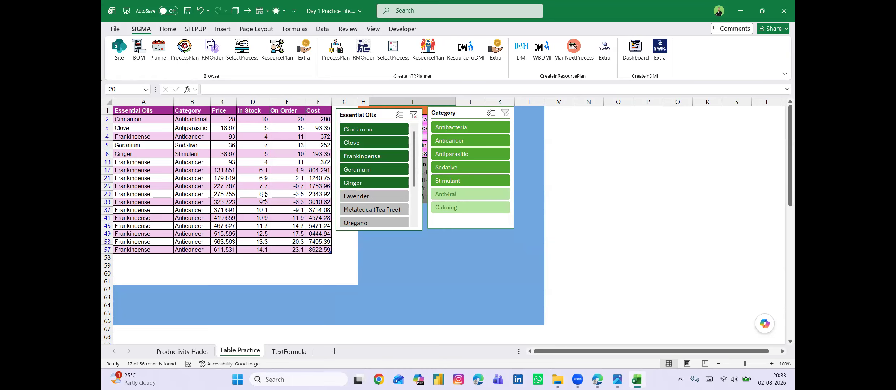
{"action": "left_click", "coordinate": [414, 116]}
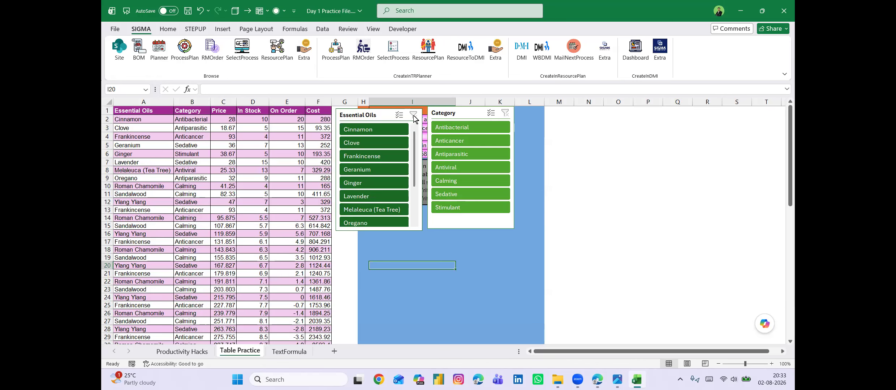
Extend the table with a new row in A58, directly below the last record, entering "Ching ChANG" as the essential oil.
{"action": "left_click", "coordinate": [317, 156]}
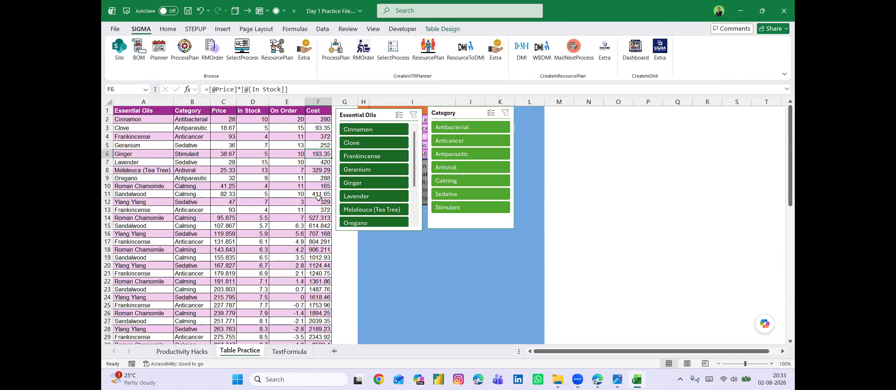
{"action": "key", "text": "ctrl+Down"}
{"action": "key", "text": "ctrl+Left"}
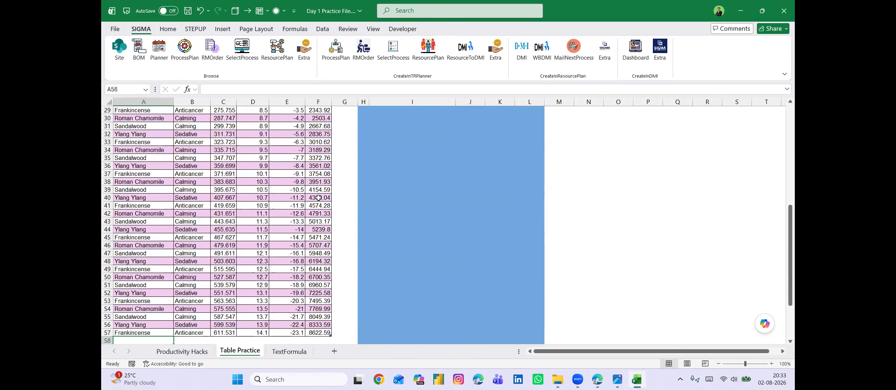
{"action": "key", "text": "Down"}
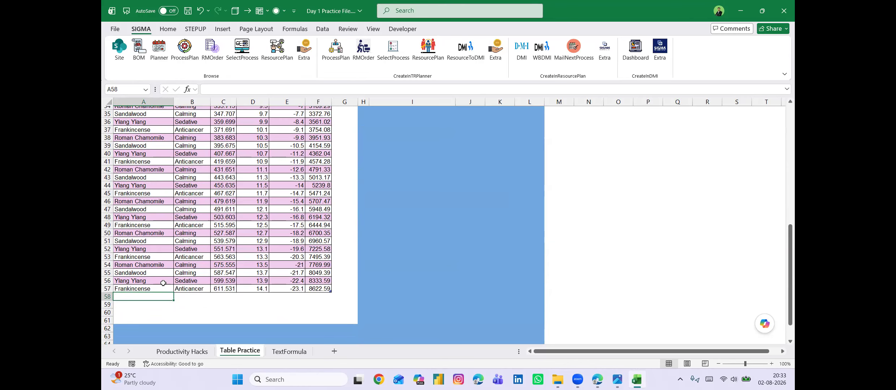
{"action": "type", "text": "Ching ChANG"}
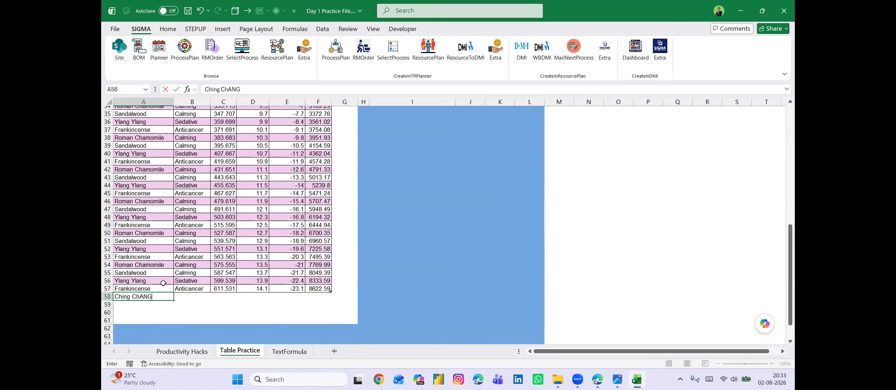
{"action": "key", "text": "Return"}
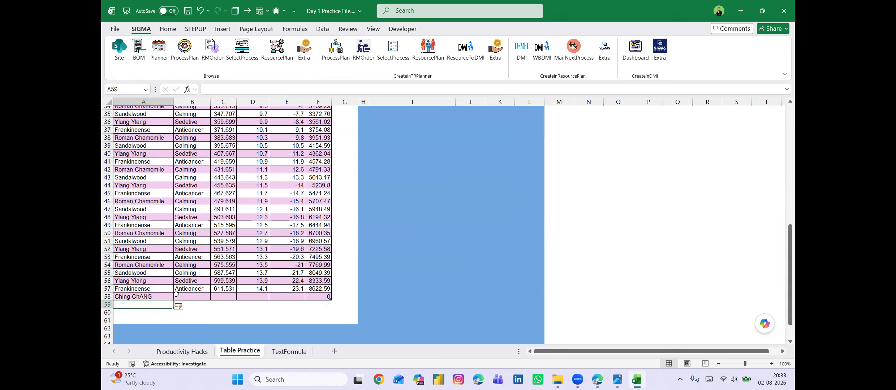
Turn on the total row for the essential oils table.
{"action": "left_click", "coordinate": [159, 295]}
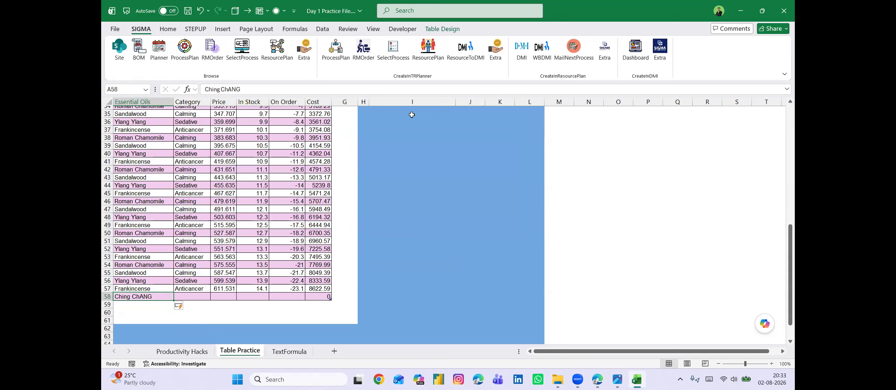
{"action": "left_click", "coordinate": [442, 29]}
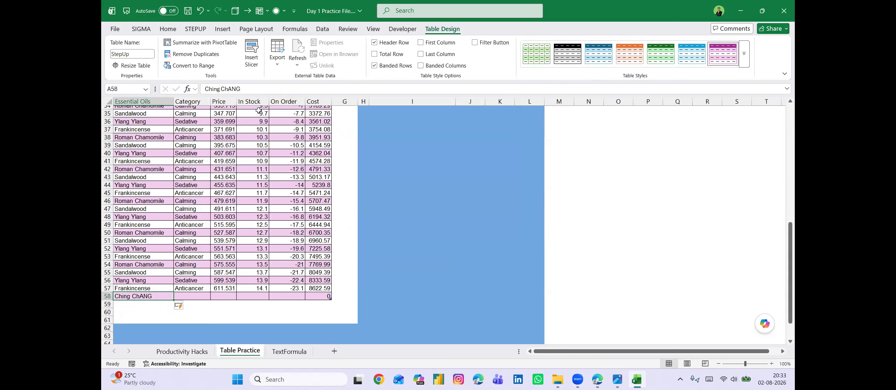
{"action": "left_click", "coordinate": [376, 54]}
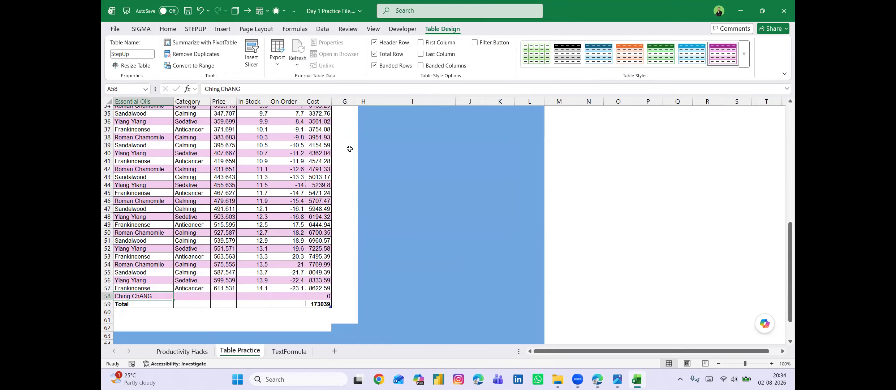
{"action": "left_click", "coordinate": [342, 186]}
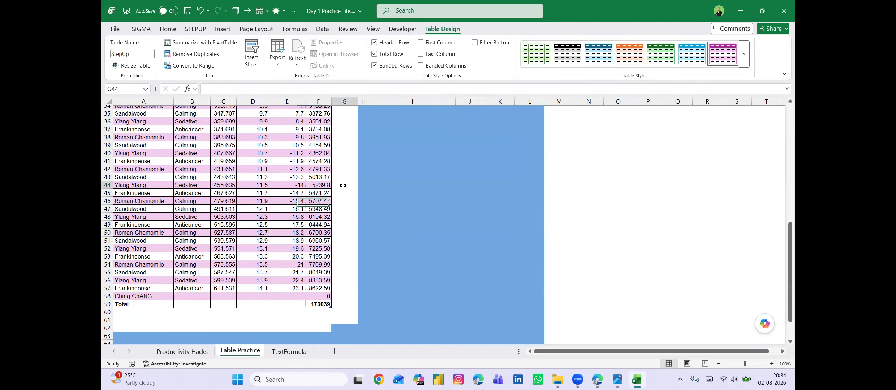
{"action": "scroll", "coordinate": [343, 185], "scroll_direction": "up", "scroll_amount": 6}
{"action": "scroll", "coordinate": [343, 185], "scroll_direction": "up", "scroll_amount": 2}
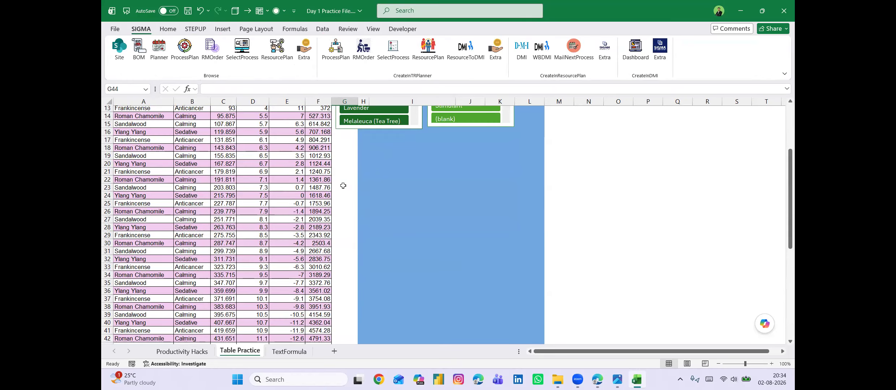
{"action": "scroll", "coordinate": [343, 186], "scroll_direction": "up", "scroll_amount": 2}
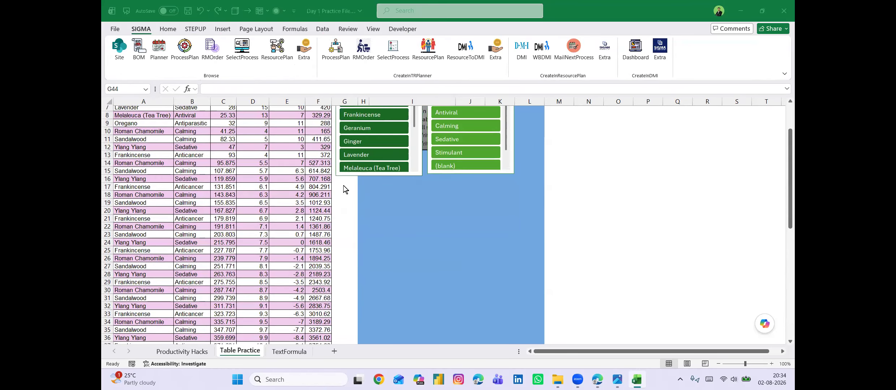
Switch to Microsoft Edge, maximize the window, review the Day 1 cheat sheet through the table do's and don'ts, and return to Excel.
{"action": "key", "text": "alt+Tab"}
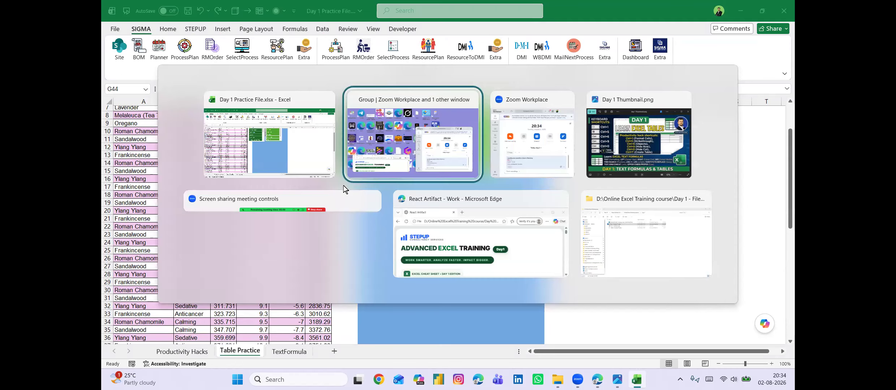
{"action": "key", "text": "alt+Tab"}
{"action": "key", "text": "alt+Tab"}
{"action": "key", "text": "alt+Tab"}
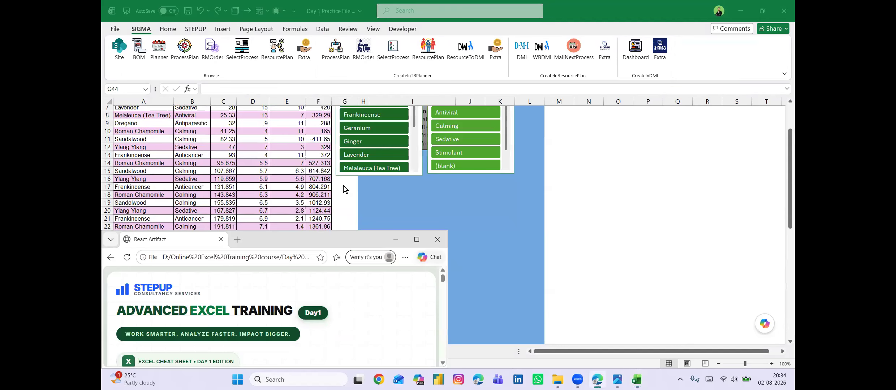
{"action": "left_click", "coordinate": [417, 240]}
{"action": "scroll", "coordinate": [351, 204], "scroll_direction": "down", "scroll_amount": 1}
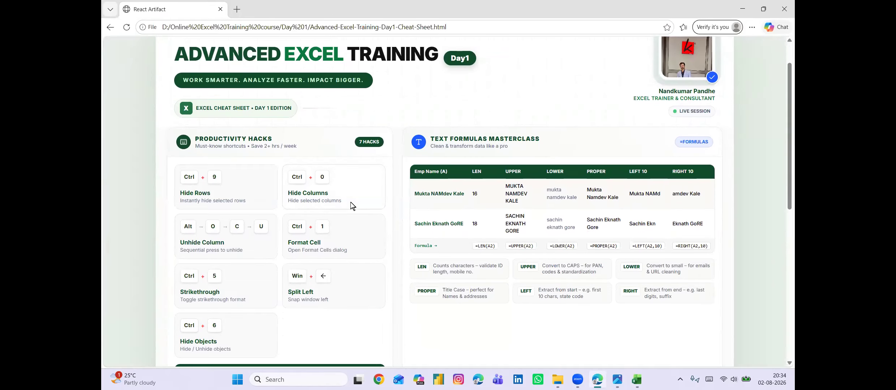
{"action": "scroll", "coordinate": [264, 219], "scroll_direction": "down", "scroll_amount": 1}
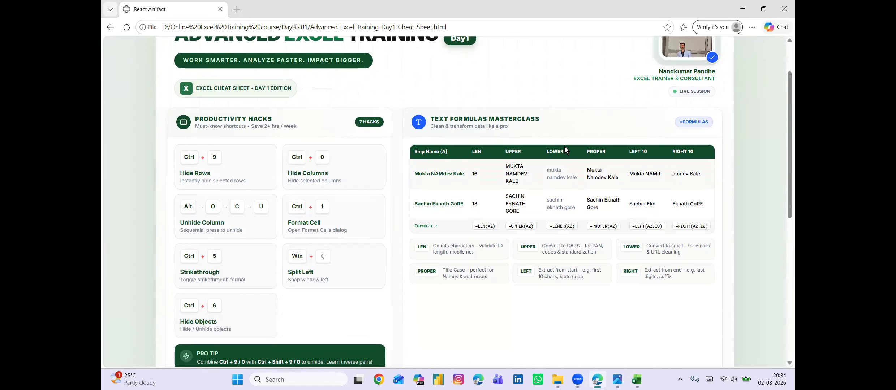
{"action": "scroll", "coordinate": [551, 192], "scroll_direction": "down", "scroll_amount": 1}
{"action": "scroll", "coordinate": [550, 191], "scroll_direction": "down", "scroll_amount": 4}
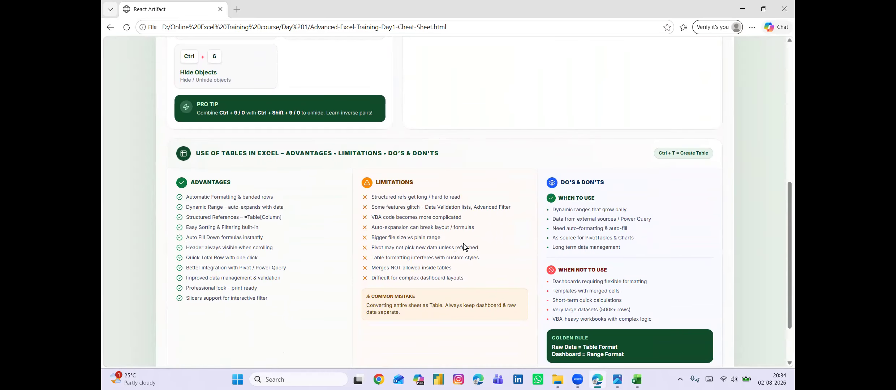
{"action": "scroll", "coordinate": [636, 165], "scroll_direction": "down", "scroll_amount": 1}
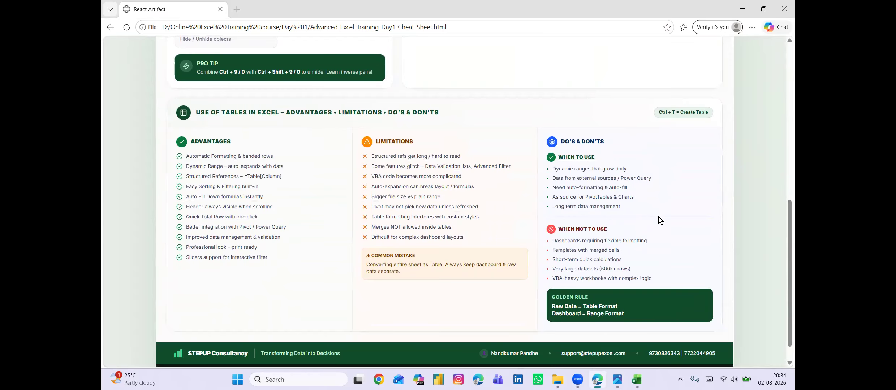
{"action": "scroll", "coordinate": [658, 217], "scroll_direction": "up", "scroll_amount": 8}
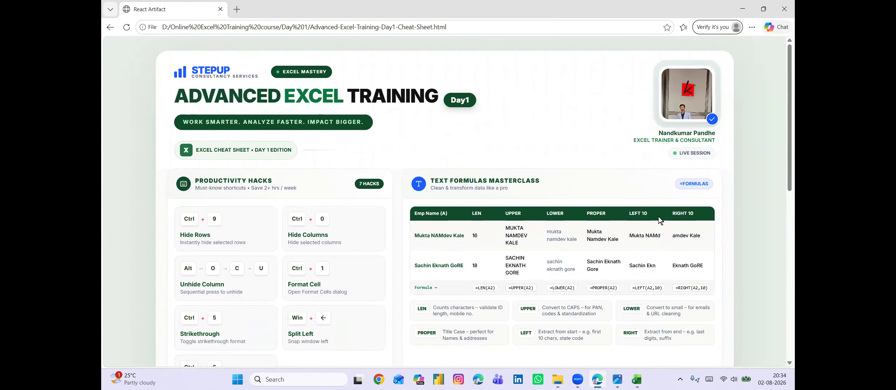
{"action": "key", "text": "alt+Tab"}
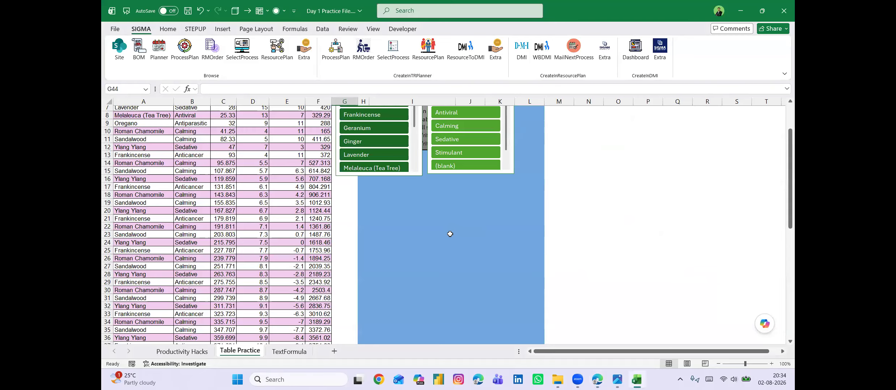
{"action": "scroll", "coordinate": [448, 234], "scroll_direction": "up", "scroll_amount": 2}
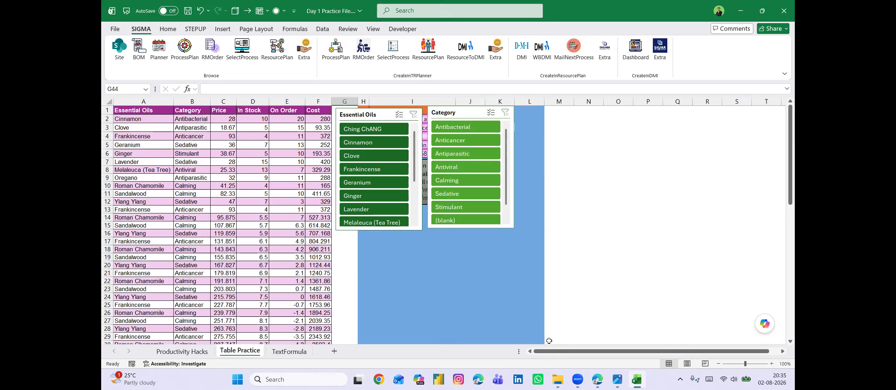
{"action": "left_click", "coordinate": [603, 353]}
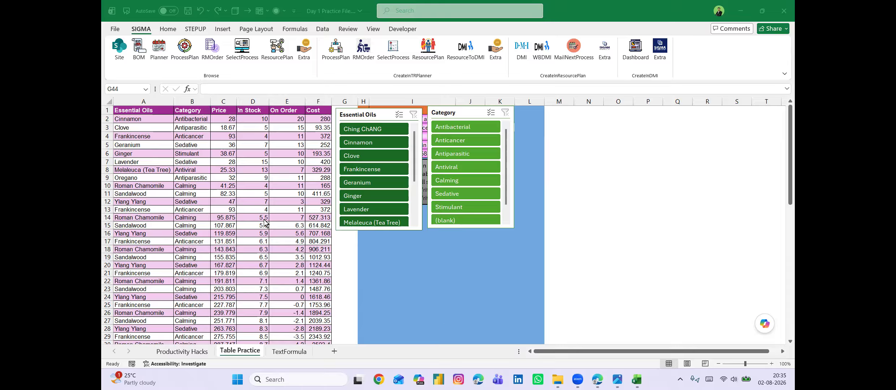
Create a PivotTable from the essential oils table StepUp on a new worksheet.
{"action": "left_click", "coordinate": [229, 222]}
{"action": "left_click", "coordinate": [216, 210]}
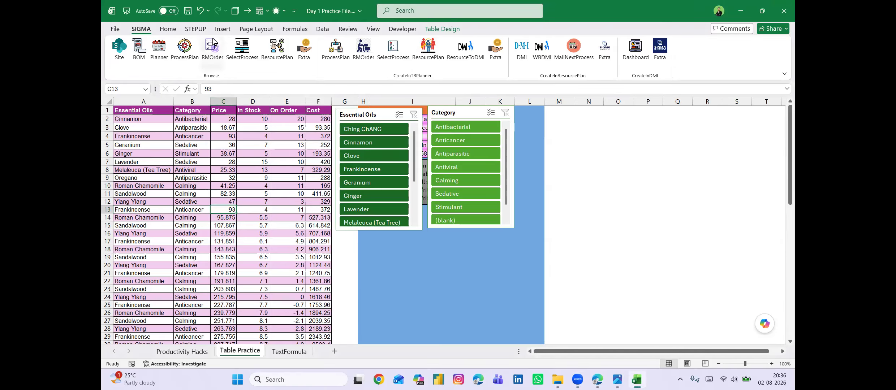
{"action": "left_click", "coordinate": [222, 29]}
{"action": "left_click", "coordinate": [123, 65]}
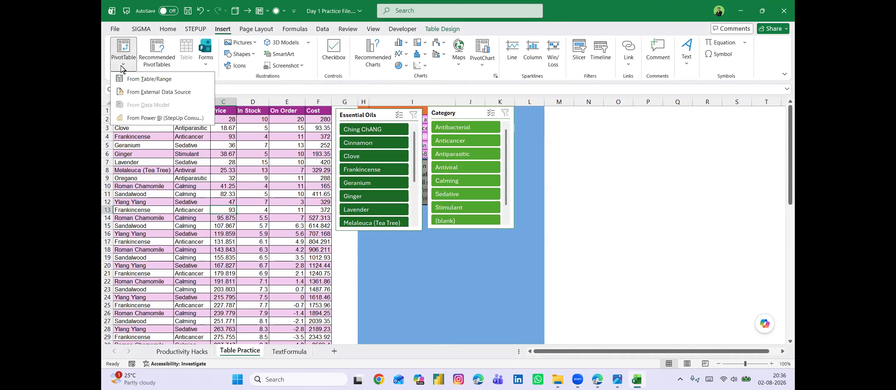
{"action": "left_click", "coordinate": [153, 79]}
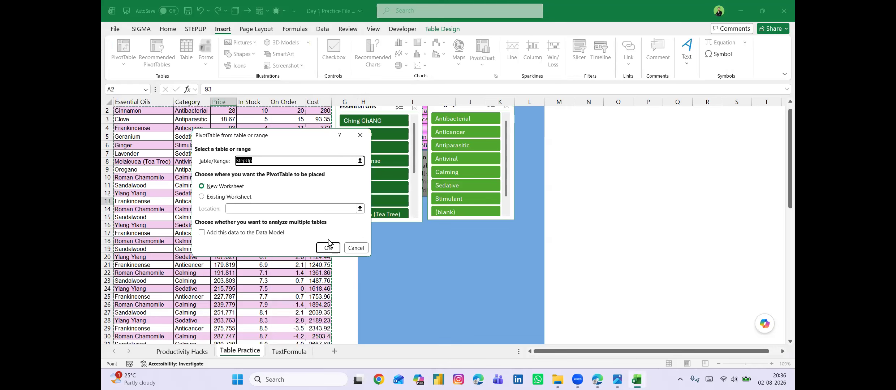
{"action": "left_click", "coordinate": [328, 247]}
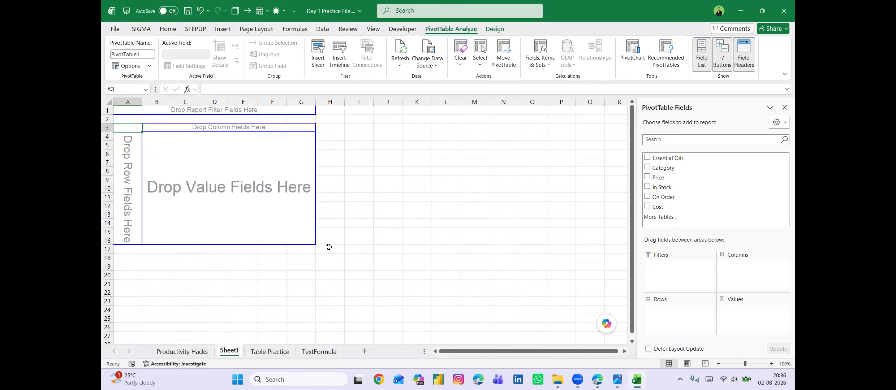
Summarize In Stock and Cost by Essential Oils in the PivotTable, and return to the Table Practice sheet.
{"action": "left_click", "coordinate": [647, 158]}
{"action": "left_click", "coordinate": [648, 187]}
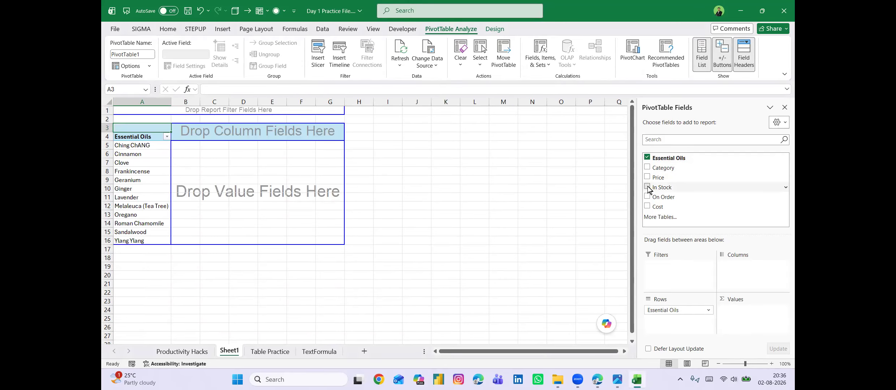
{"action": "left_click", "coordinate": [647, 208]}
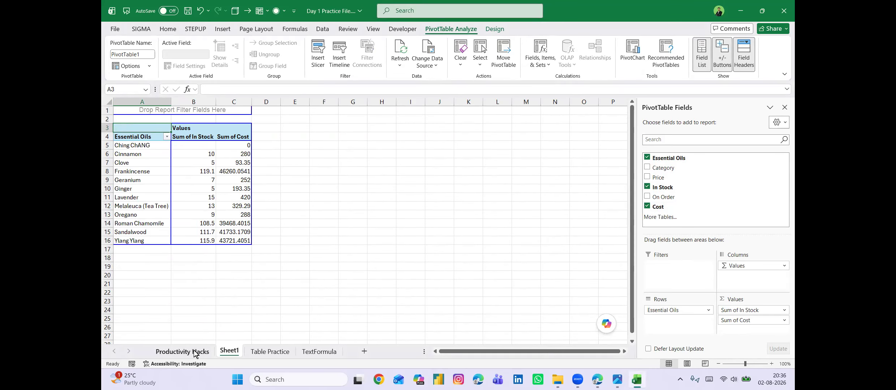
{"action": "left_click", "coordinate": [267, 352]}
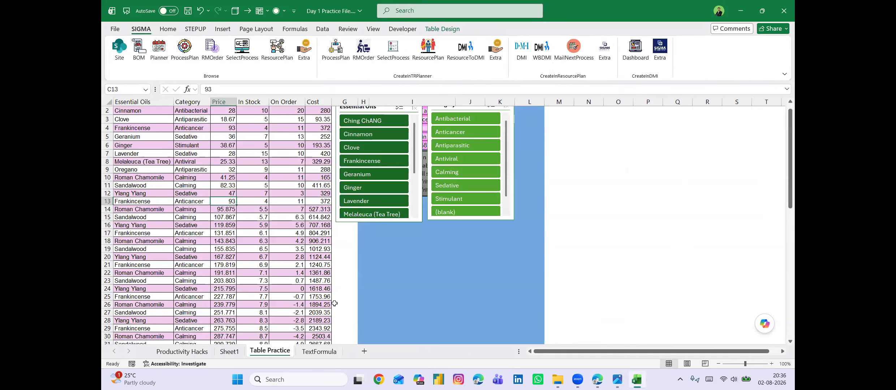
{"action": "key", "text": "alt+Tab"}
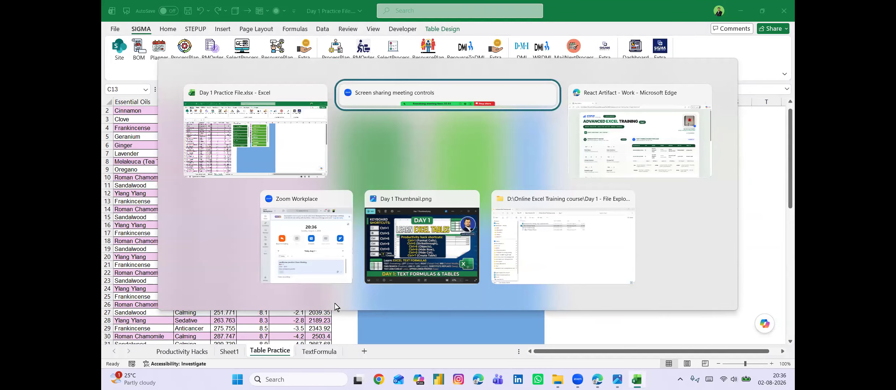
{"action": "key", "text": "alt+Tab"}
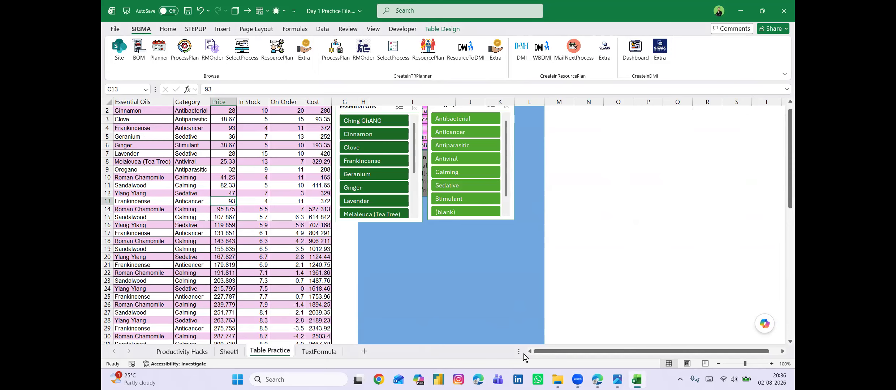
{"action": "key", "text": "alt+Tab"}
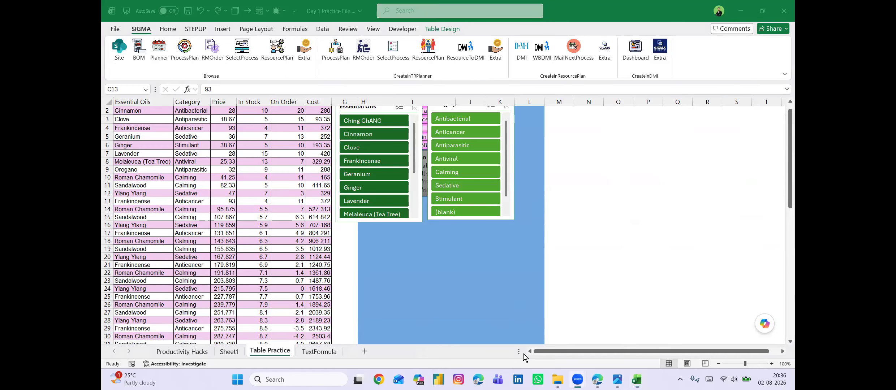
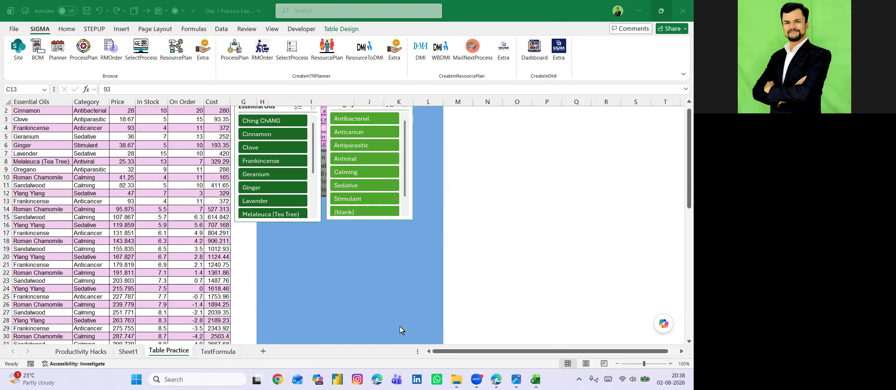
Review the In Stock and Cost sums by essential oil in the PivotTable on Sheet1.
{"action": "left_click", "coordinate": [181, 283]}
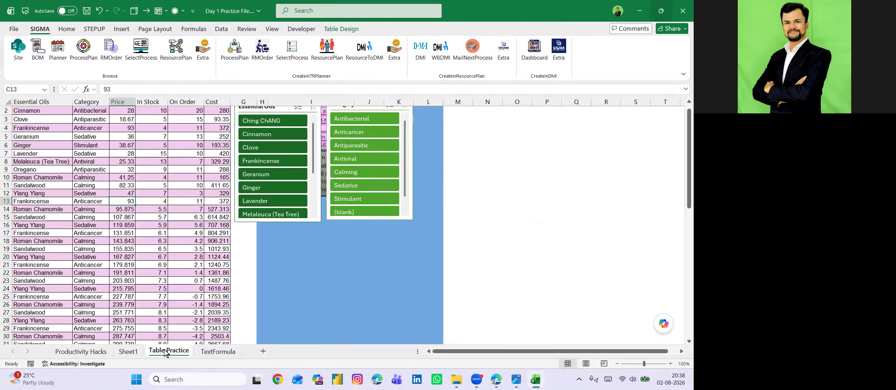
{"action": "left_click", "coordinate": [127, 353]}
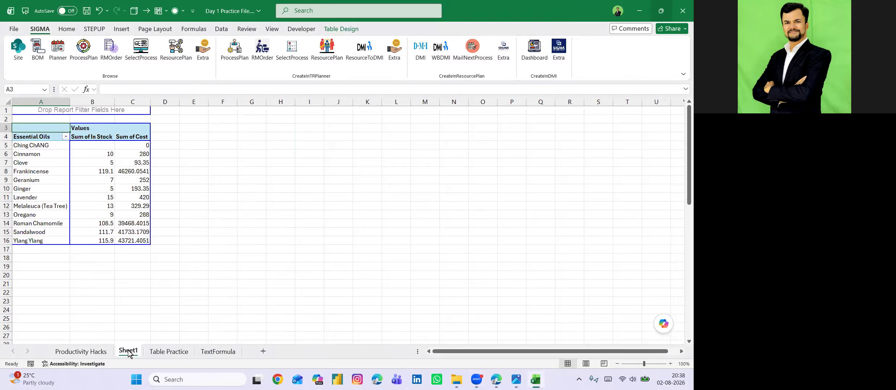
{"action": "left_click", "coordinate": [82, 166]}
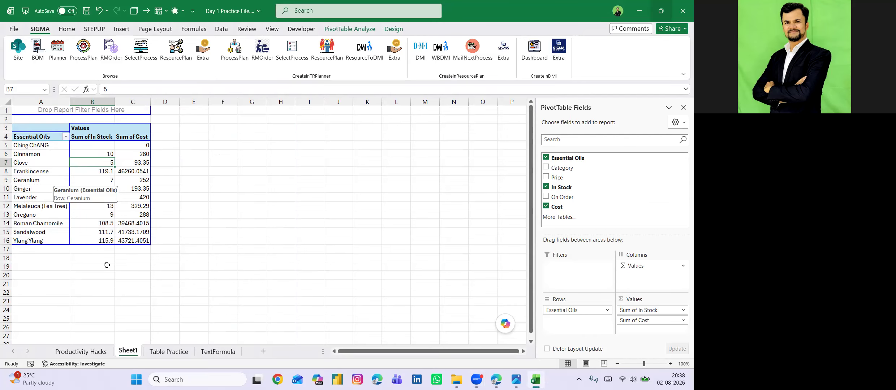
Check the name of the essential oils table in its design settings on the Table Practice sheet.
{"action": "left_click", "coordinate": [165, 353]}
{"action": "left_click", "coordinate": [89, 136]}
{"action": "left_click", "coordinate": [334, 30]}
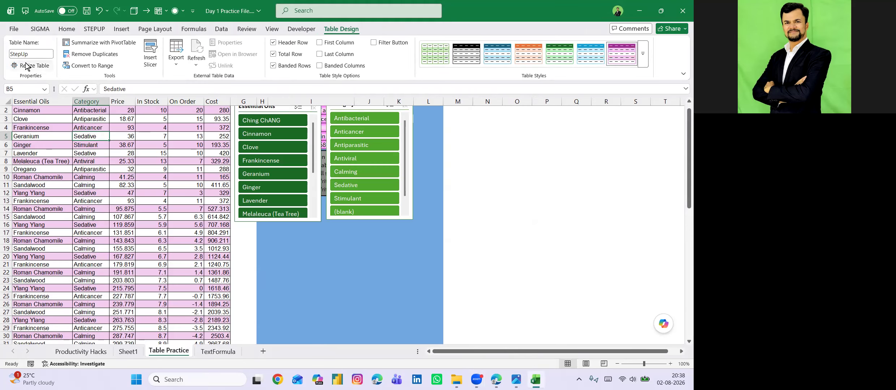
{"action": "scroll", "coordinate": [135, 149], "scroll_direction": "up", "scroll_amount": 1}
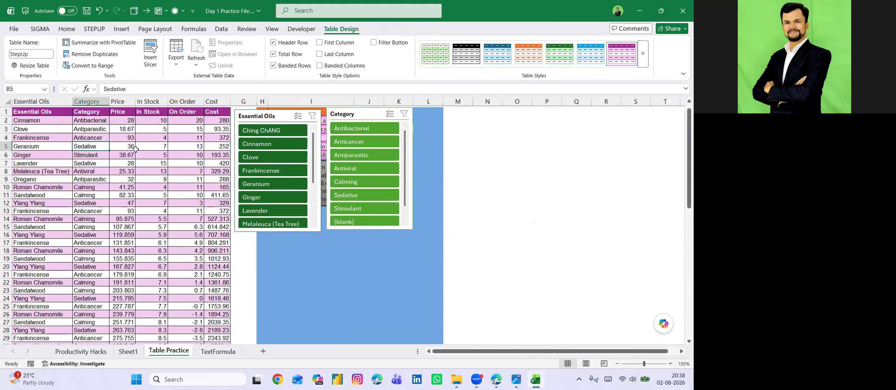
Check the data source of the PivotTable on Sheet1 without changing it, and select cell B1 outside the PivotTable.
{"action": "left_click", "coordinate": [129, 351]}
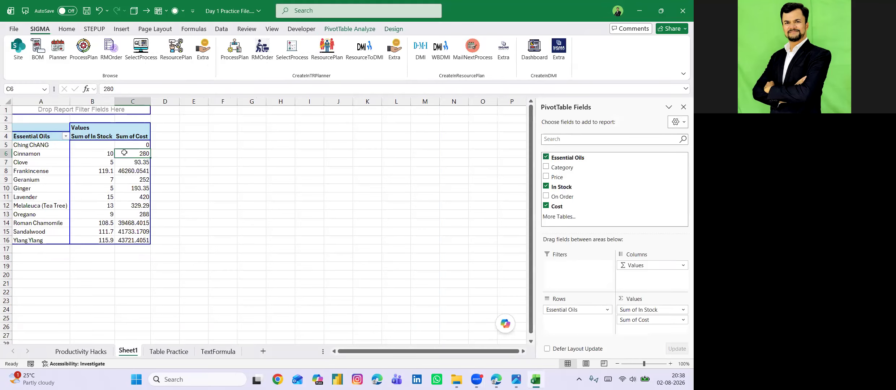
{"action": "left_click", "coordinate": [333, 29]}
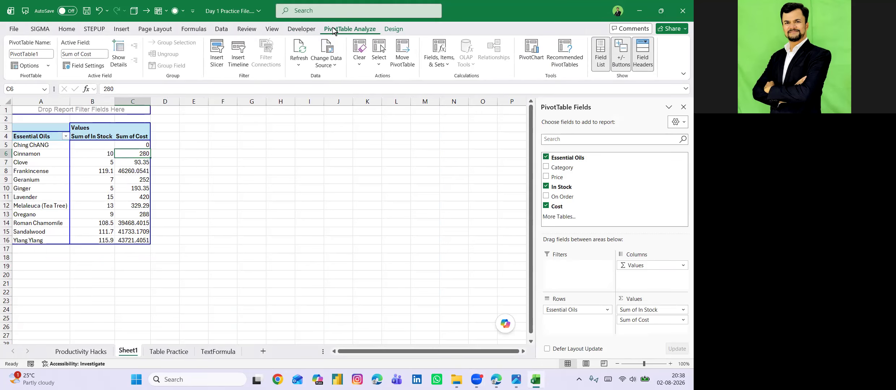
{"action": "left_click", "coordinate": [329, 65]}
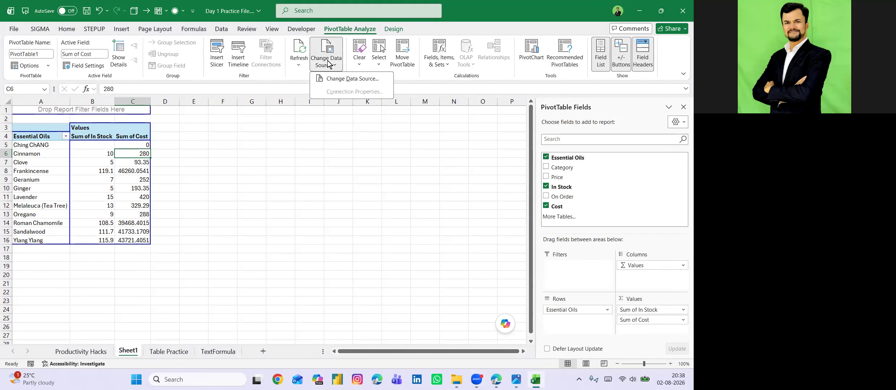
{"action": "left_click", "coordinate": [350, 78]}
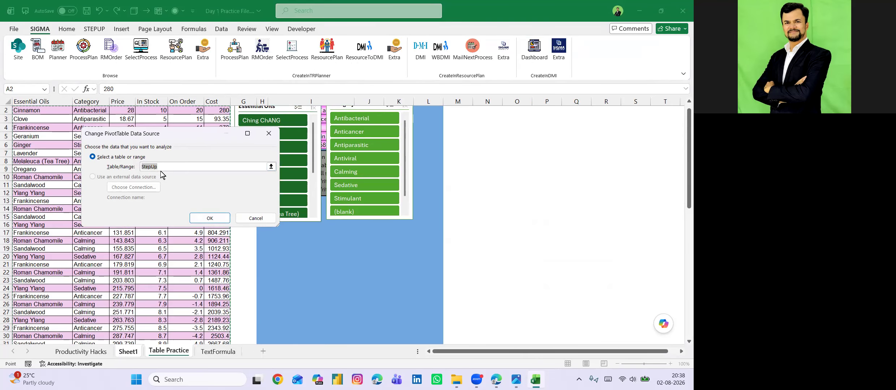
{"action": "left_click", "coordinate": [256, 218]}
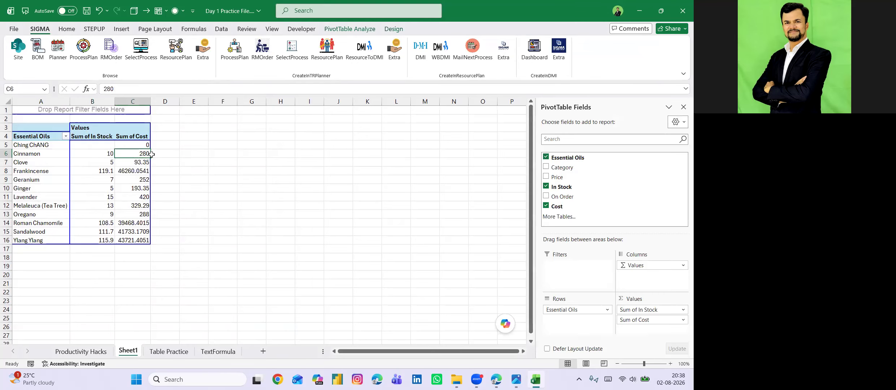
{"action": "left_click", "coordinate": [78, 110]}
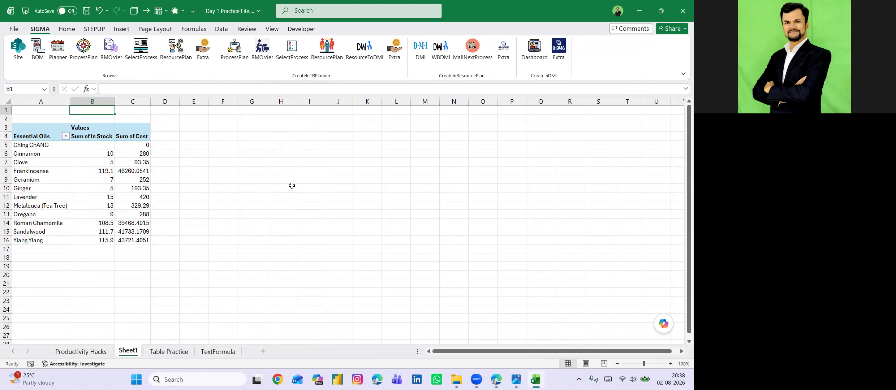
{"action": "key", "text": "alt+Tab"}
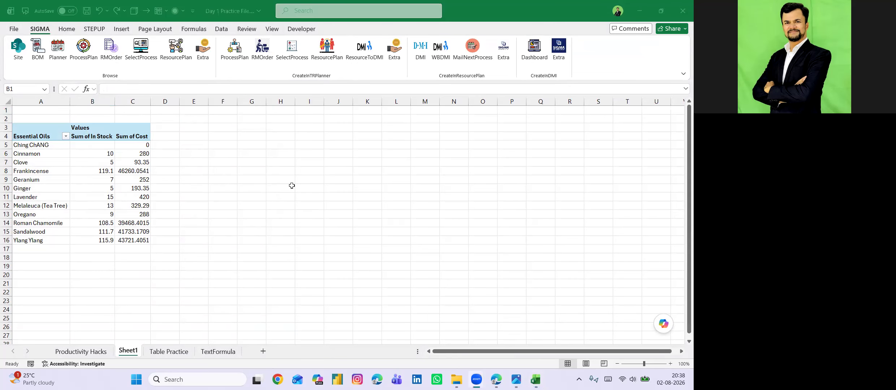